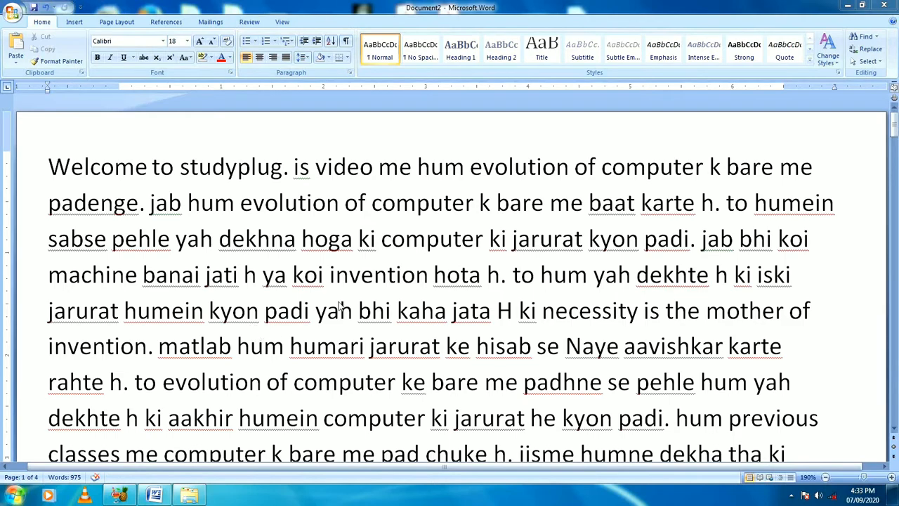
Look through the document's text on the evolution of computers down to its third page and return to the beginning
{"action": "scroll", "coordinate": [374, 310], "scroll_direction": "down", "scroll_amount": 2}
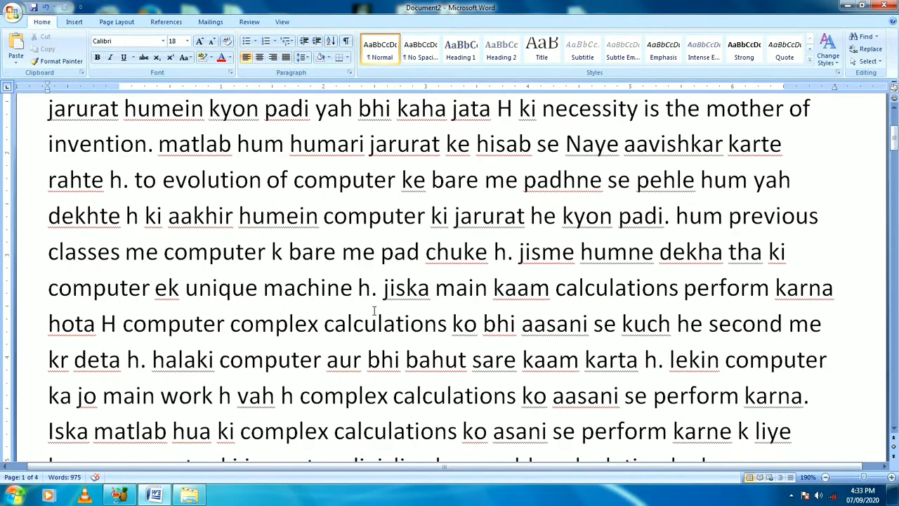
{"action": "scroll", "coordinate": [374, 310], "scroll_direction": "down", "scroll_amount": 8}
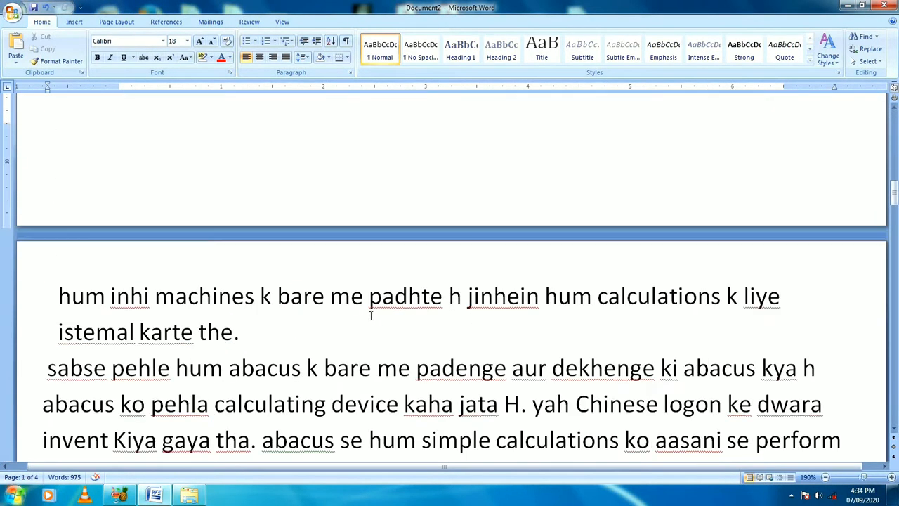
{"action": "scroll", "coordinate": [371, 316], "scroll_direction": "down", "scroll_amount": 12}
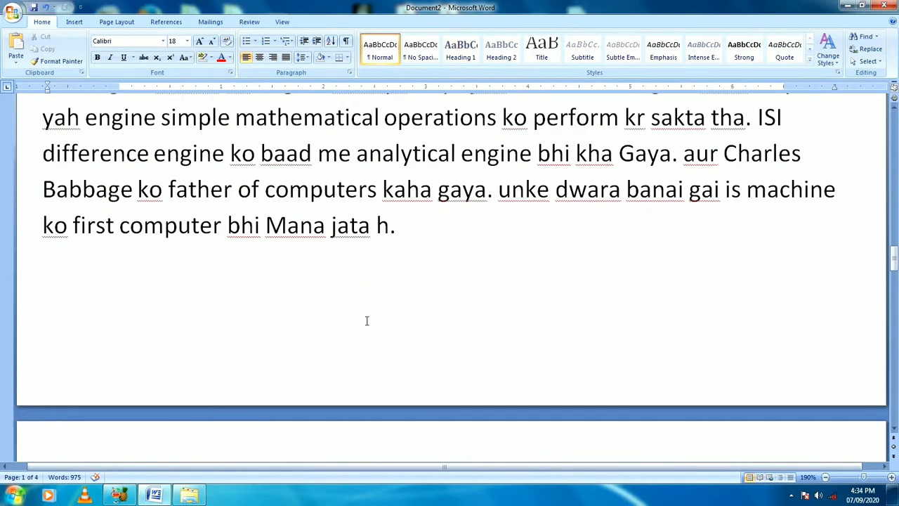
{"action": "scroll", "coordinate": [367, 320], "scroll_direction": "down", "scroll_amount": 20}
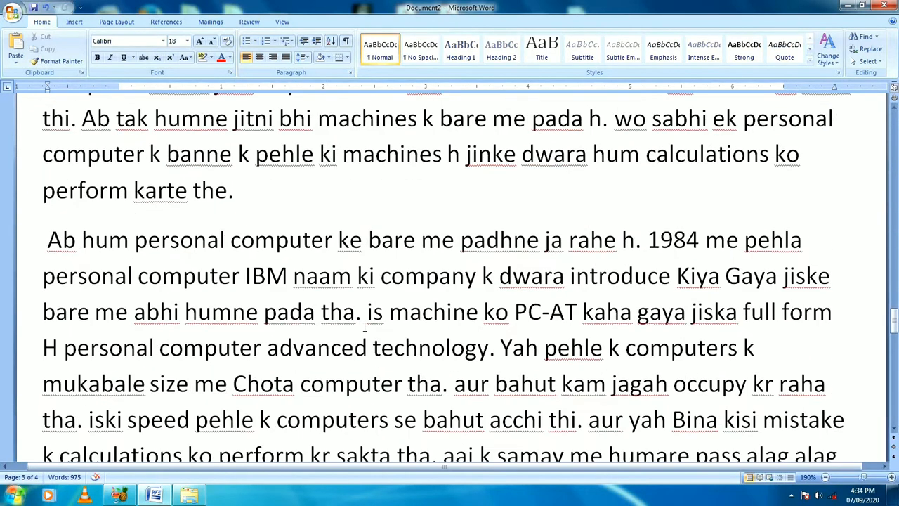
{"action": "scroll", "coordinate": [364, 328], "scroll_direction": "down", "scroll_amount": 8}
{"action": "scroll", "coordinate": [361, 340], "scroll_direction": "up", "scroll_amount": 5}
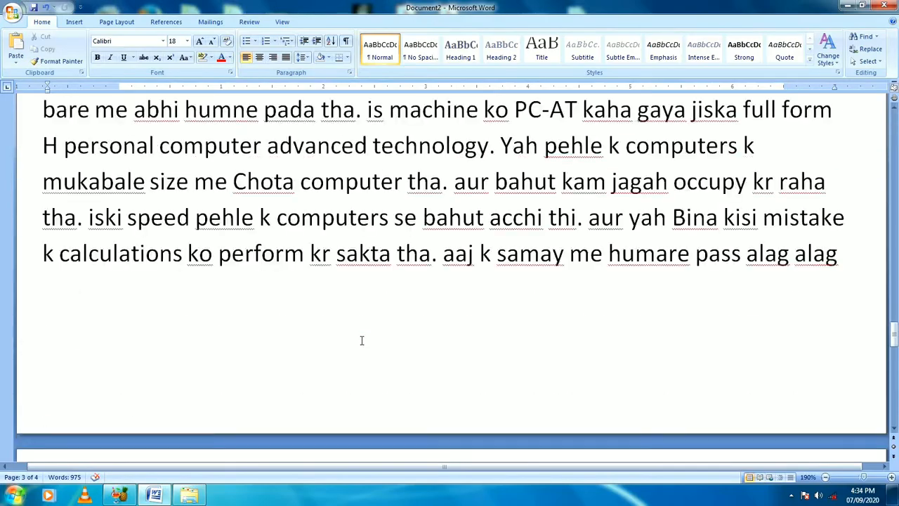
{"action": "scroll", "coordinate": [362, 340], "scroll_direction": "up", "scroll_amount": 20}
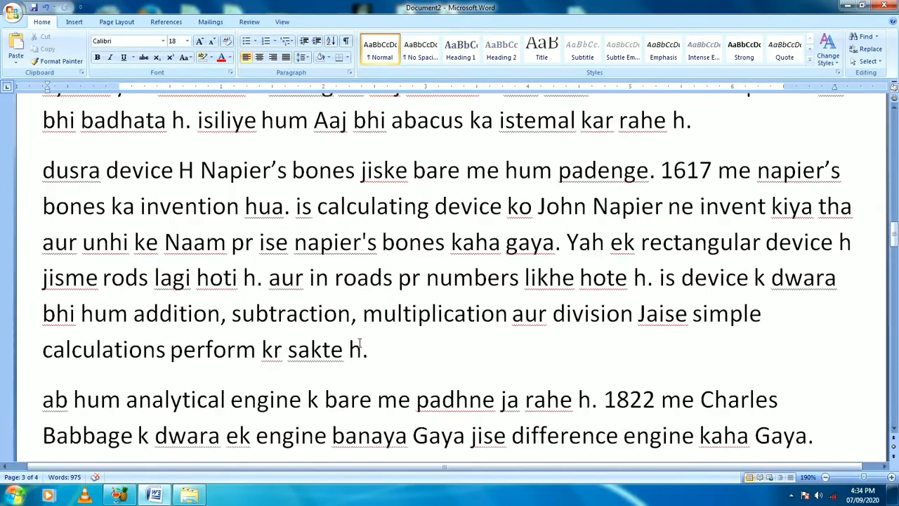
{"action": "scroll", "coordinate": [359, 343], "scroll_direction": "up", "scroll_amount": 20}
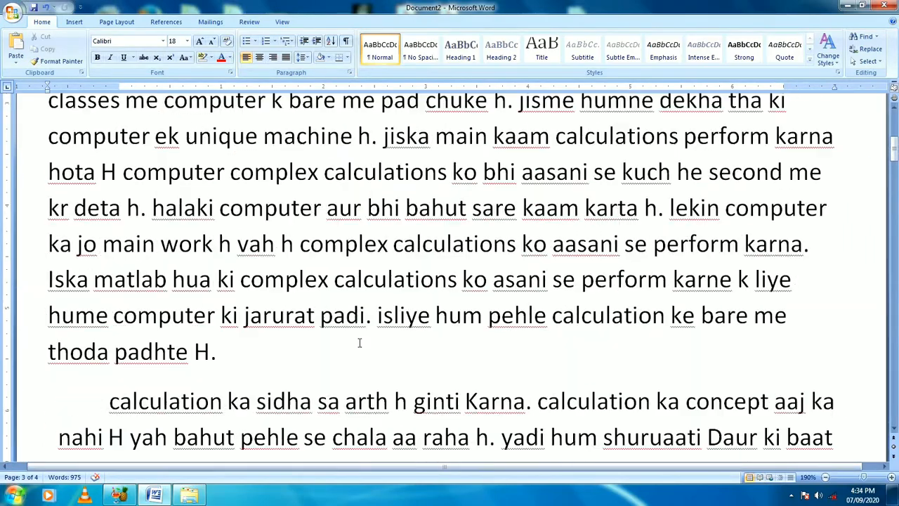
{"action": "scroll", "coordinate": [359, 342], "scroll_direction": "up", "scroll_amount": 4}
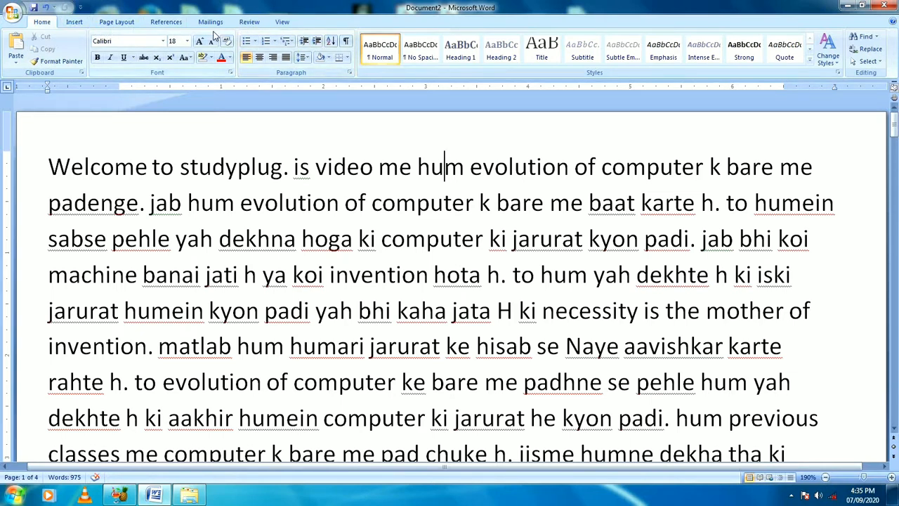
Set the first paragraph's alignment to Right in the Paragraph settings, dismissing the Windows color scheme prompt
{"action": "left_click", "coordinate": [117, 22]}
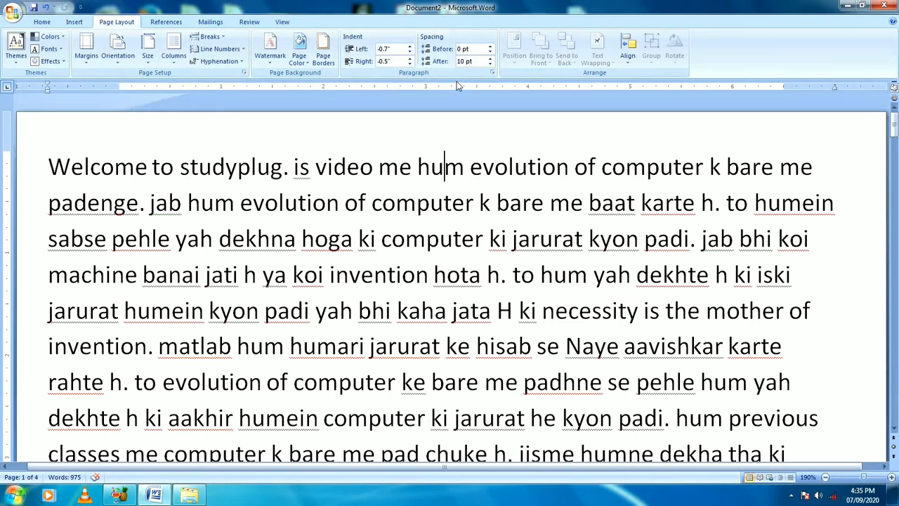
{"action": "left_click", "coordinate": [493, 74]}
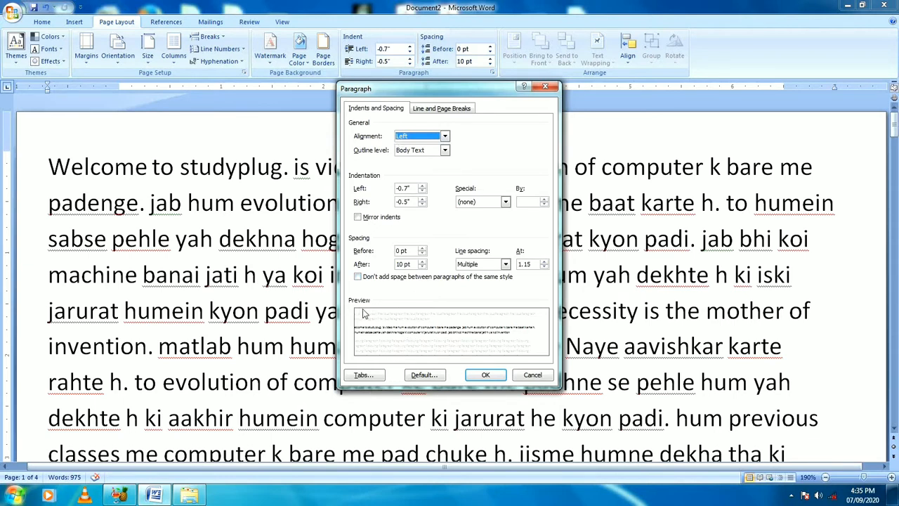
{"action": "left_click", "coordinate": [445, 136]}
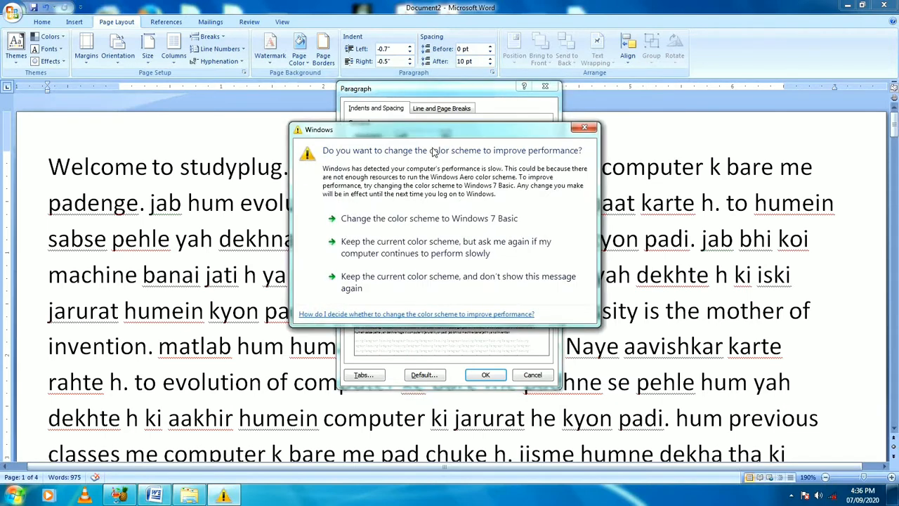
{"action": "left_click", "coordinate": [586, 129]}
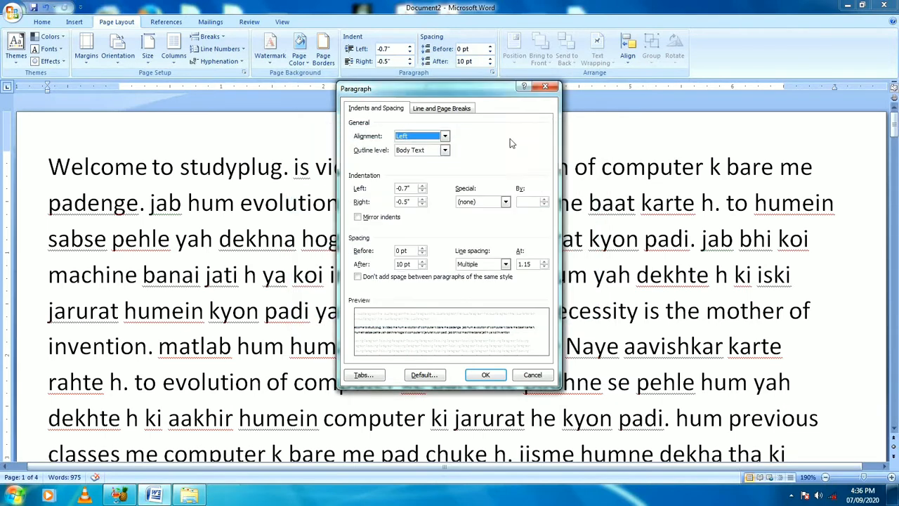
{"action": "left_click", "coordinate": [445, 137]}
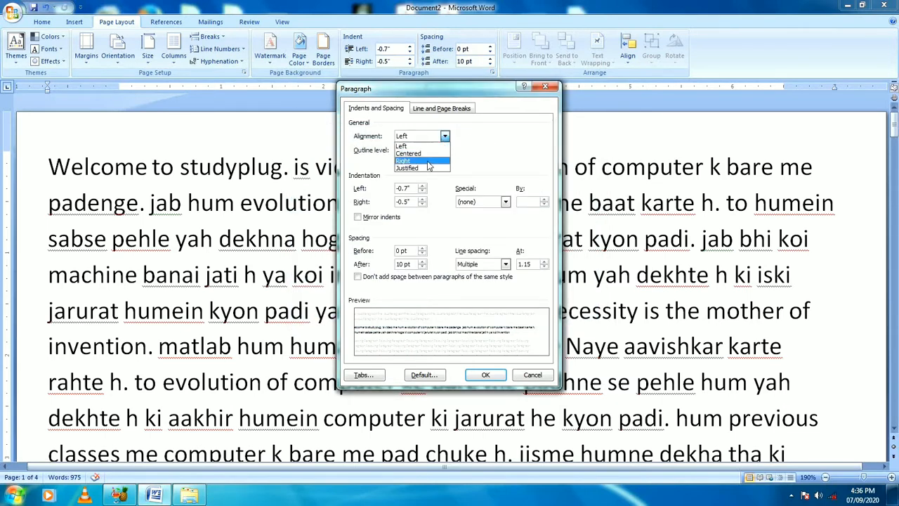
{"action": "left_click", "coordinate": [427, 161]}
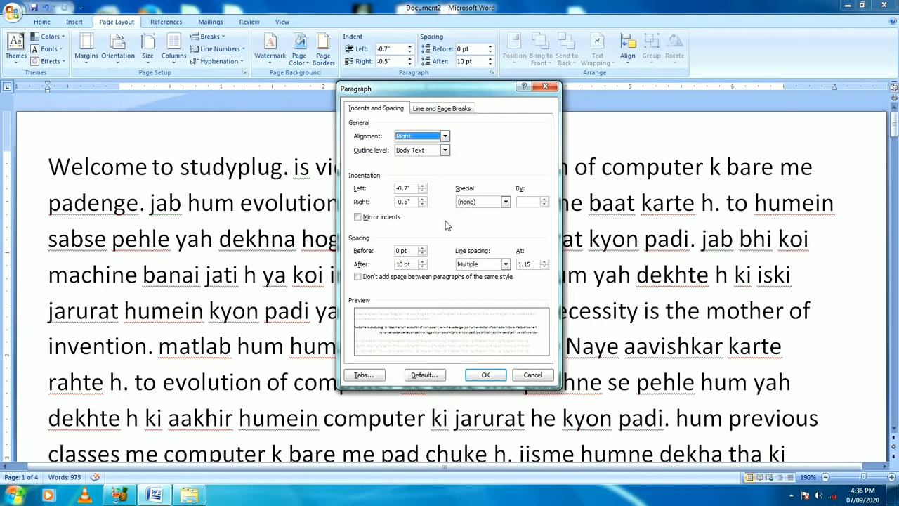
{"action": "left_click", "coordinate": [485, 375]}
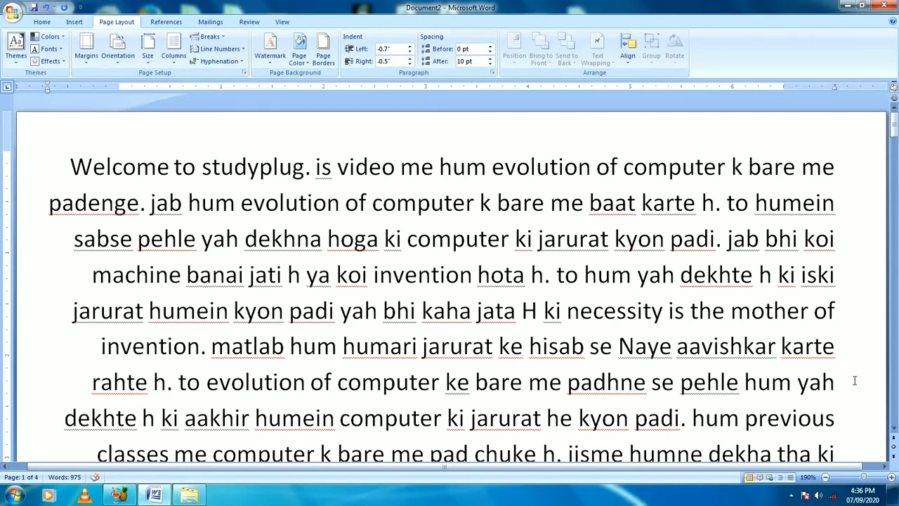
Change the first paragraph's alignment to Centered in the Paragraph settings
{"action": "left_click", "coordinate": [491, 73]}
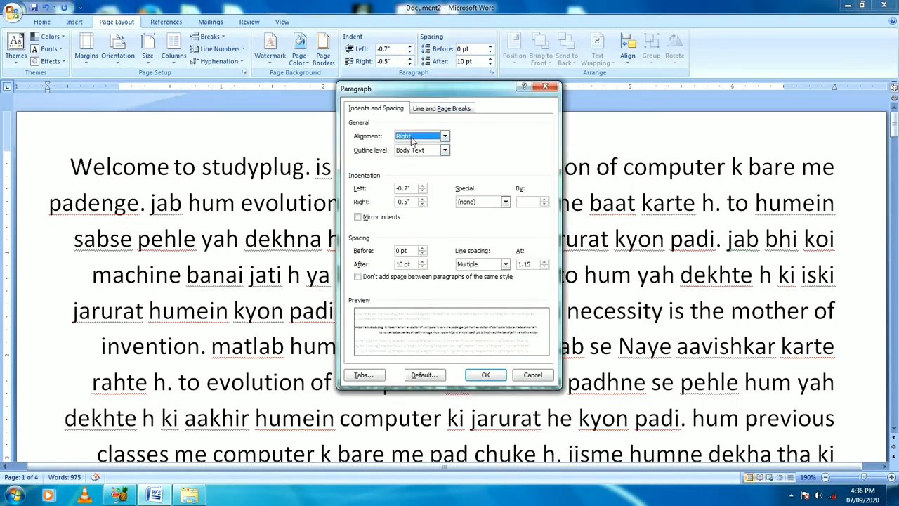
{"action": "left_click", "coordinate": [444, 137]}
{"action": "left_click", "coordinate": [431, 153]}
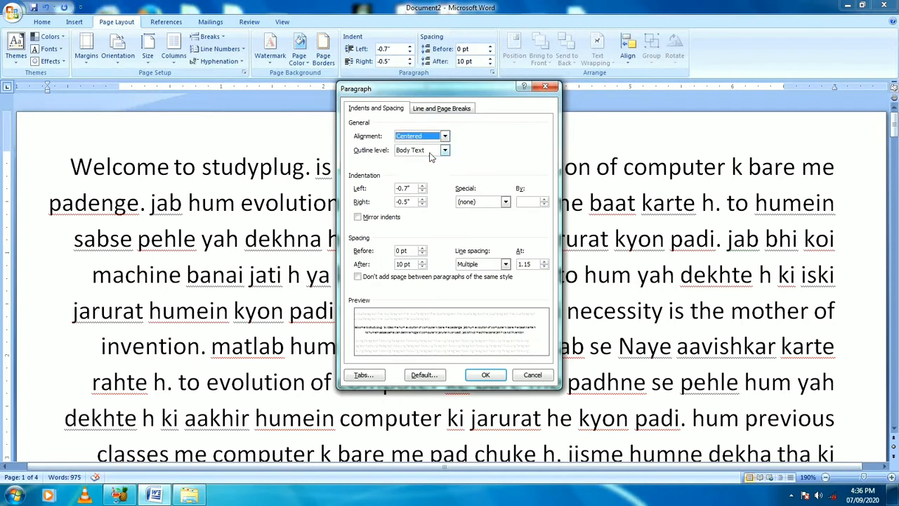
{"action": "left_click", "coordinate": [484, 375]}
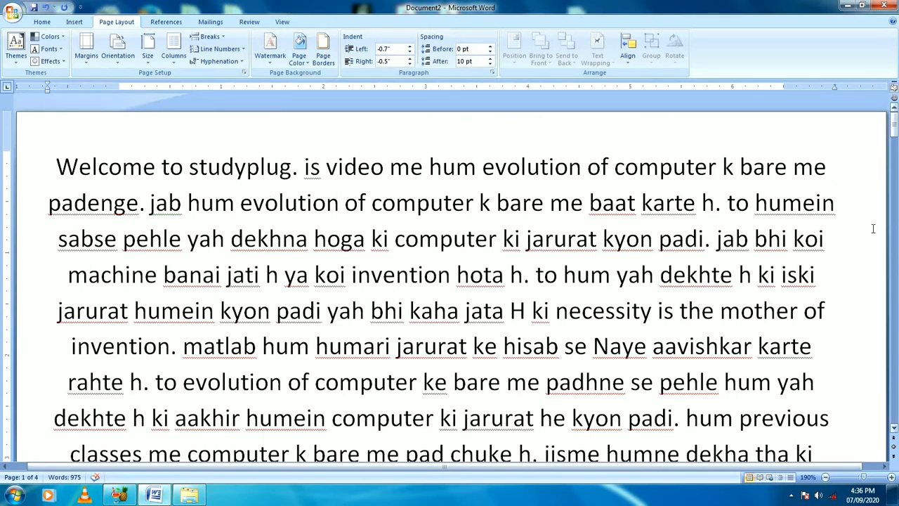
Return the first paragraph's alignment to Left in the Paragraph settings
{"action": "left_click", "coordinate": [492, 73]}
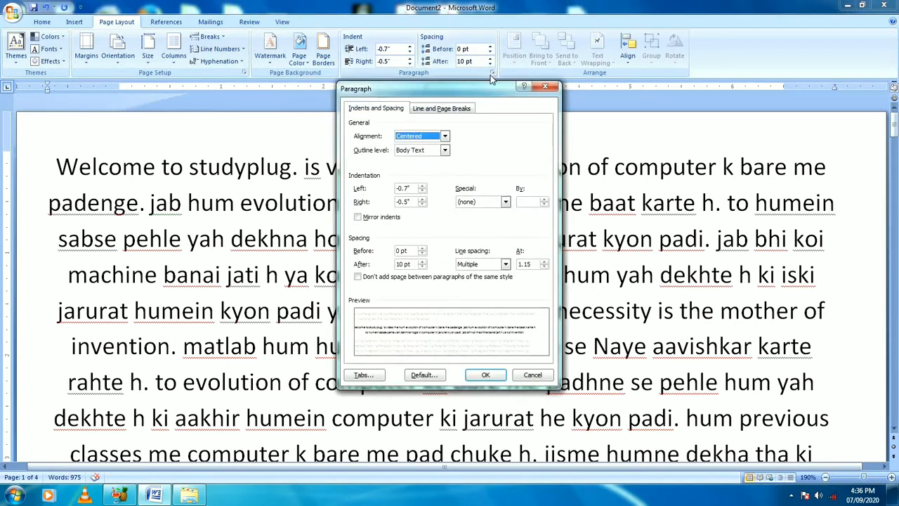
{"action": "left_click", "coordinate": [443, 136]}
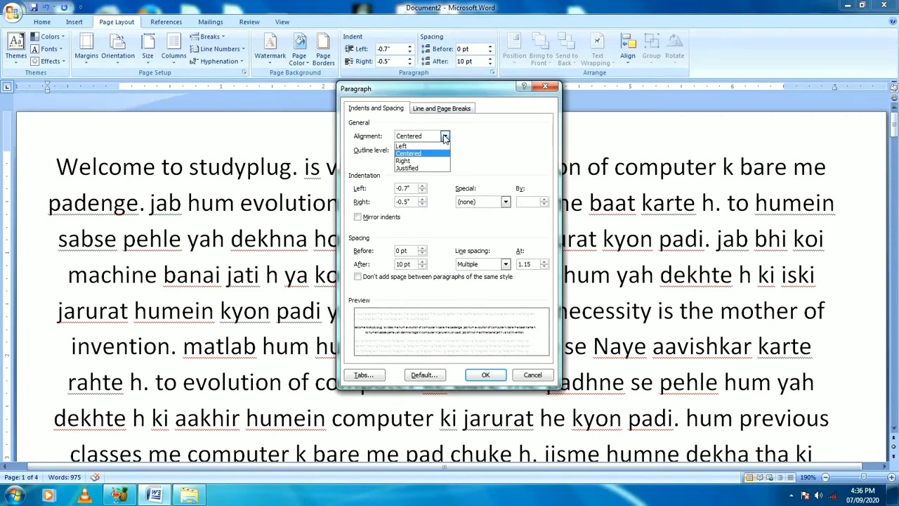
{"action": "left_click", "coordinate": [406, 146]}
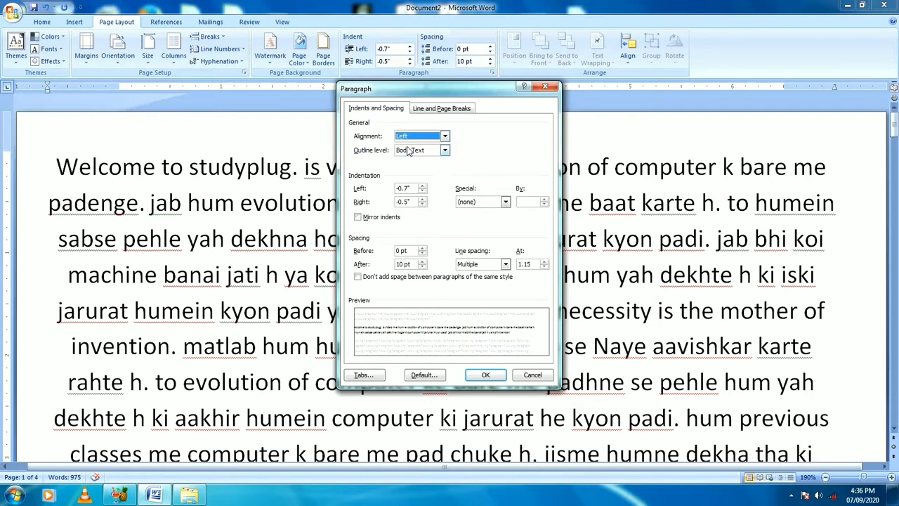
{"action": "left_click", "coordinate": [486, 375]}
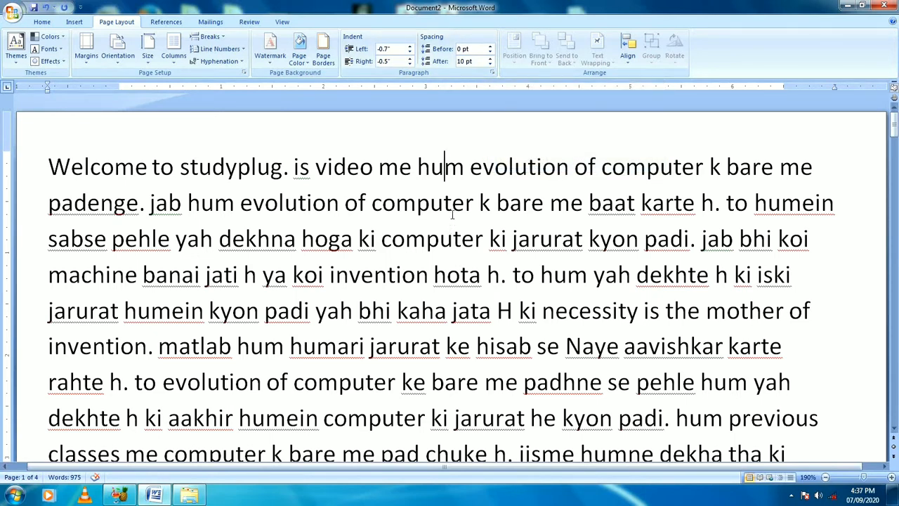
Set the spacing before the first paragraph to 6 pt and check the gaps around it
{"action": "scroll", "coordinate": [453, 216], "scroll_direction": "down", "scroll_amount": 4}
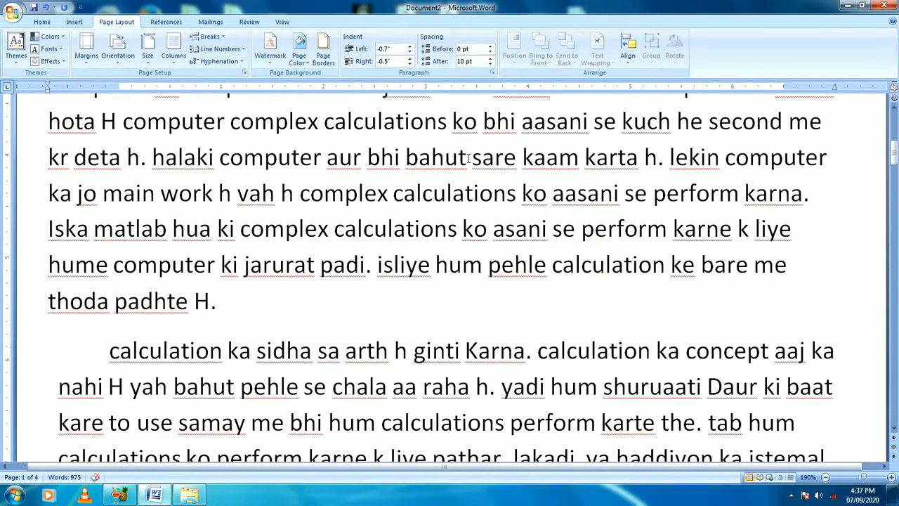
{"action": "scroll", "coordinate": [184, 342], "scroll_direction": "up", "scroll_amount": 1}
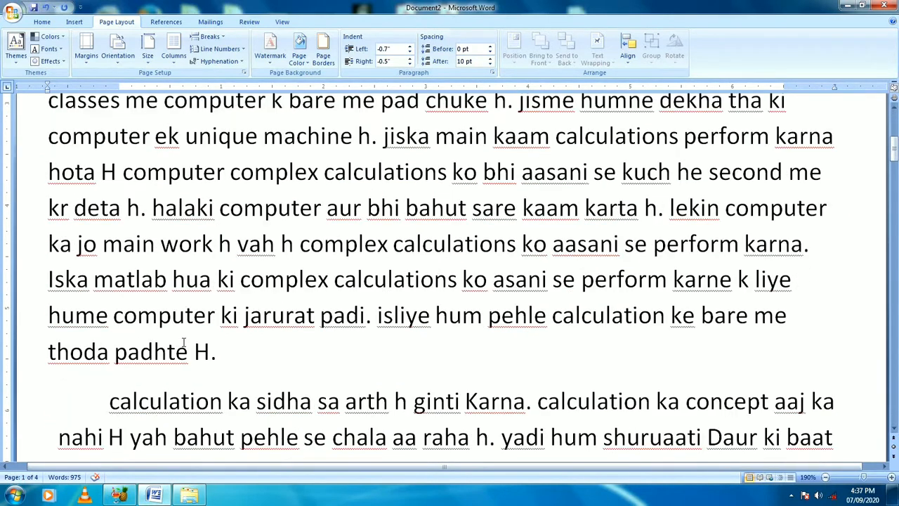
{"action": "scroll", "coordinate": [184, 342], "scroll_direction": "down", "scroll_amount": 1}
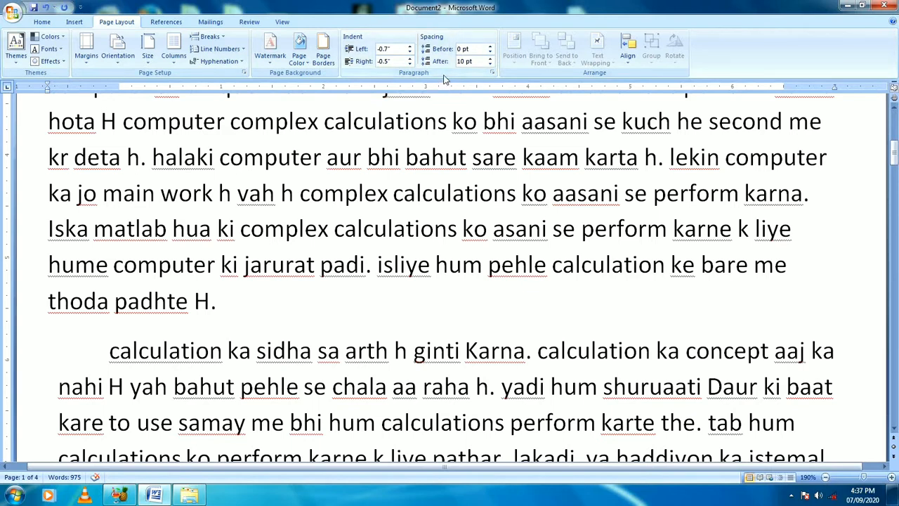
{"action": "left_click", "coordinate": [491, 47]}
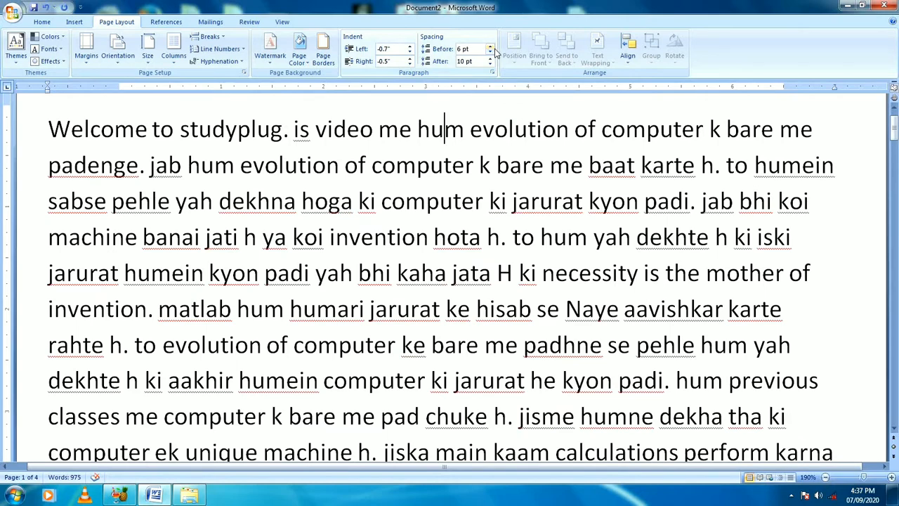
{"action": "scroll", "coordinate": [495, 58], "scroll_direction": "up", "scroll_amount": 2}
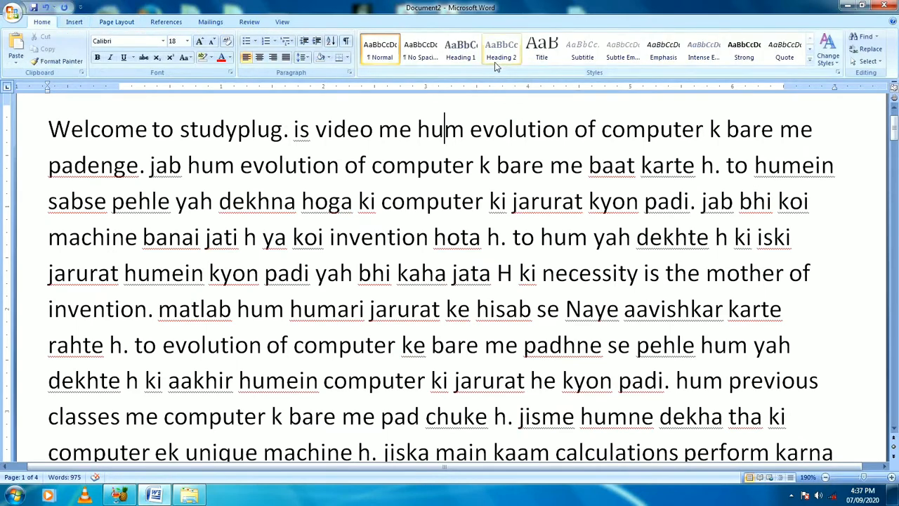
{"action": "scroll", "coordinate": [495, 64], "scroll_direction": "down", "scroll_amount": 2}
{"action": "scroll", "coordinate": [423, 161], "scroll_direction": "down", "scroll_amount": 2}
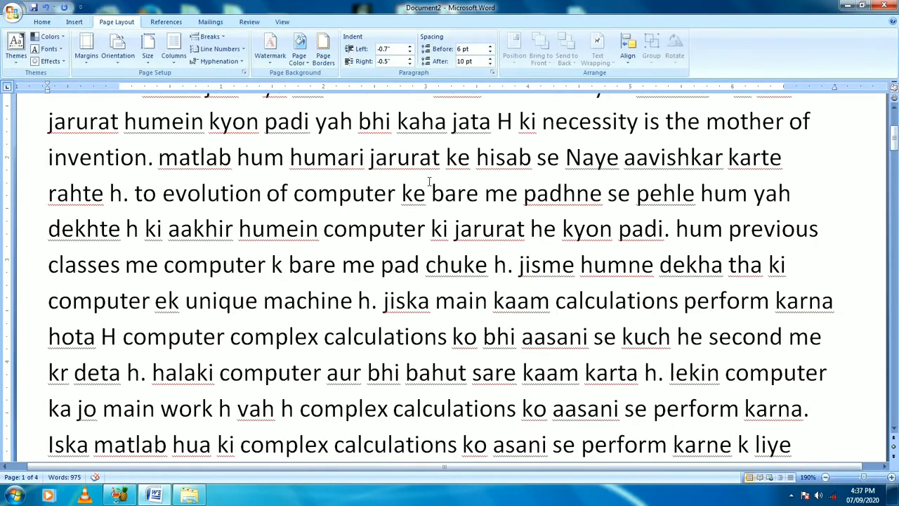
{"action": "scroll", "coordinate": [429, 181], "scroll_direction": "up", "scroll_amount": 2}
{"action": "scroll", "coordinate": [430, 181], "scroll_direction": "down", "scroll_amount": 7}
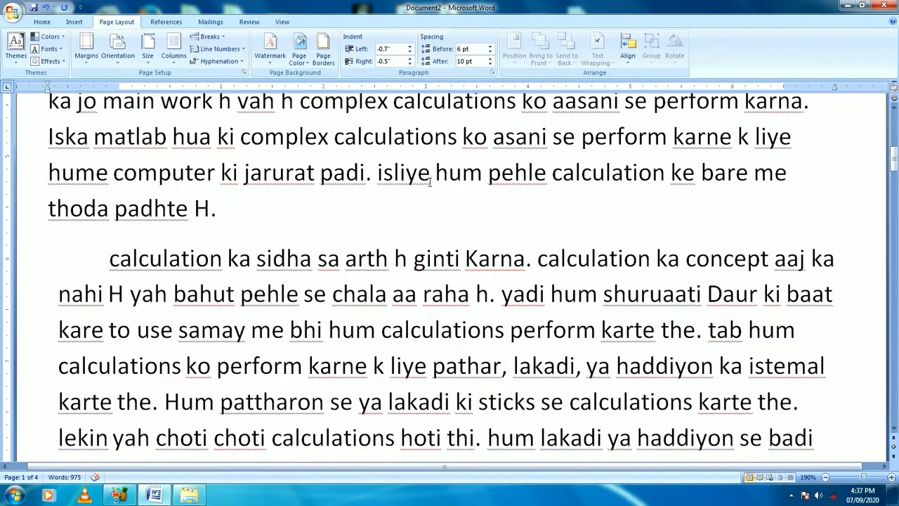
Increase the spacing before the first paragraph to 12 pt and inspect the text around it
{"action": "left_click", "coordinate": [490, 47]}
{"action": "scroll", "coordinate": [471, 202], "scroll_direction": "down", "scroll_amount": 8}
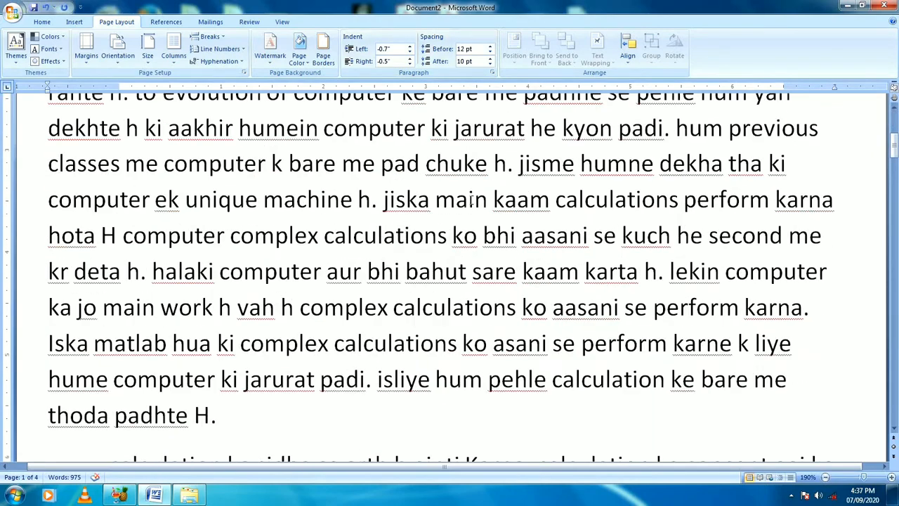
{"action": "scroll", "coordinate": [471, 202], "scroll_direction": "down", "scroll_amount": 2}
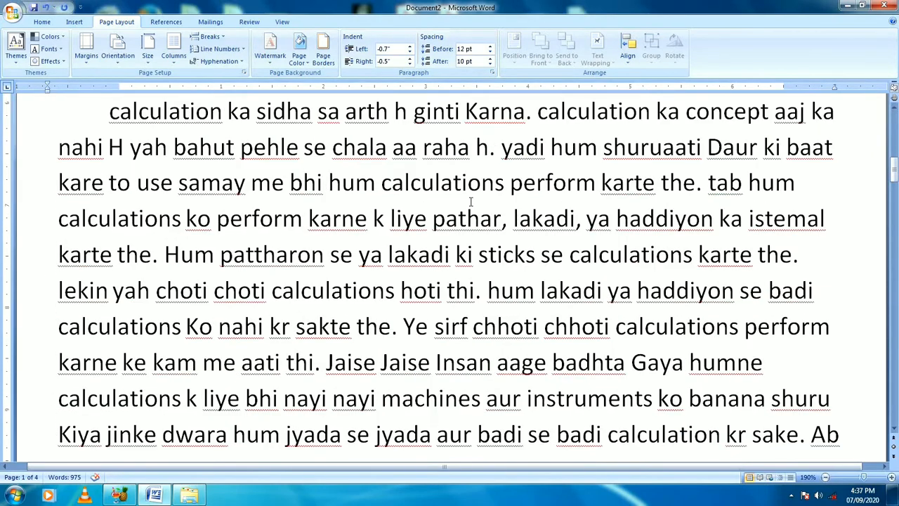
{"action": "scroll", "coordinate": [470, 201], "scroll_direction": "up", "scroll_amount": 10}
{"action": "scroll", "coordinate": [470, 201], "scroll_direction": "up", "scroll_amount": 1}
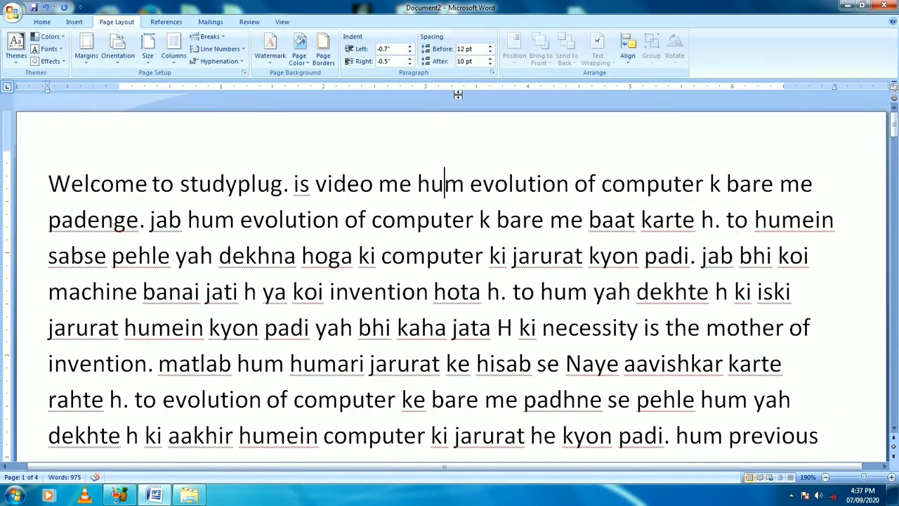
Reduce the spacing before the first paragraph to 0 pt and raise it back to 12 pt
{"action": "left_click", "coordinate": [491, 52]}
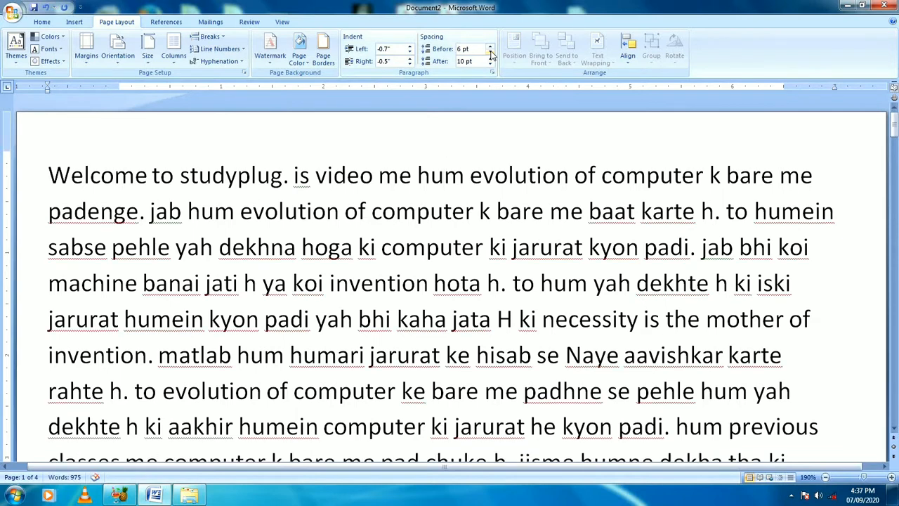
{"action": "left_click", "coordinate": [490, 53]}
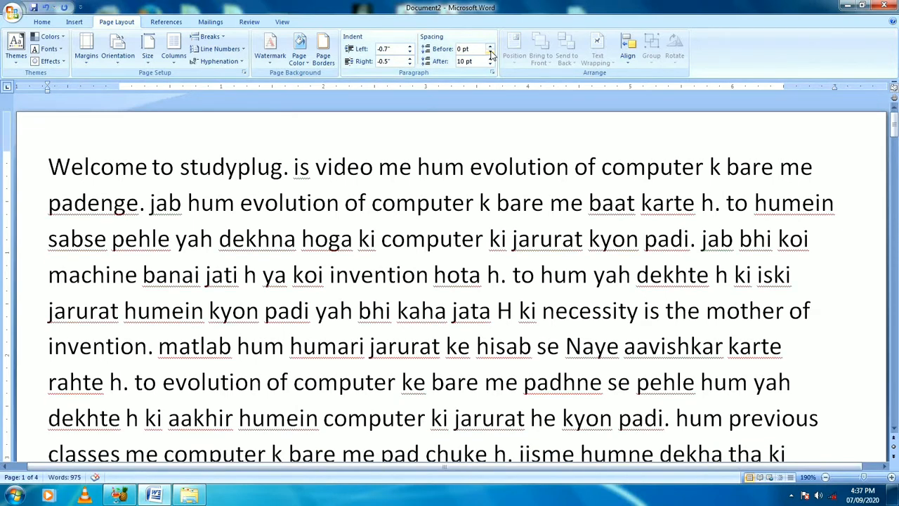
{"action": "left_click", "coordinate": [490, 46]}
{"action": "left_click", "coordinate": [490, 47]}
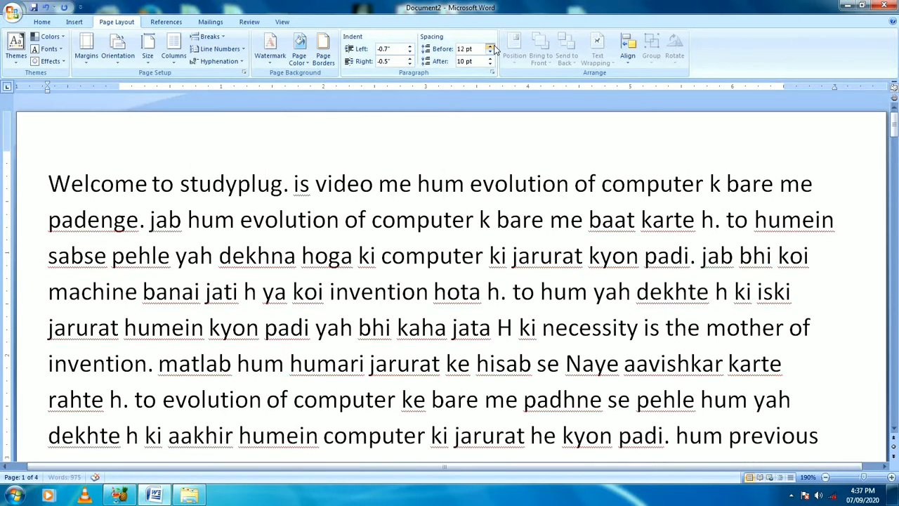
Reduce the spacing before the first paragraph to 0 pt
{"action": "left_click", "coordinate": [491, 54]}
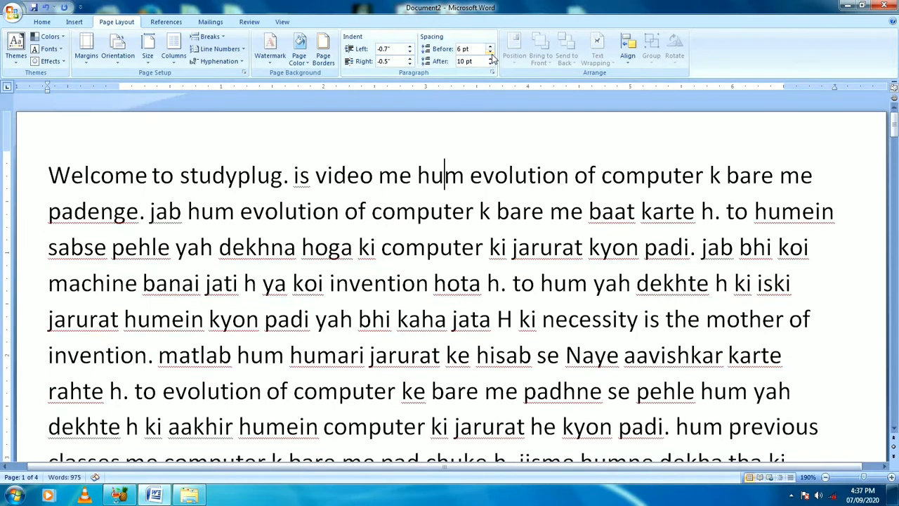
{"action": "left_click", "coordinate": [491, 53]}
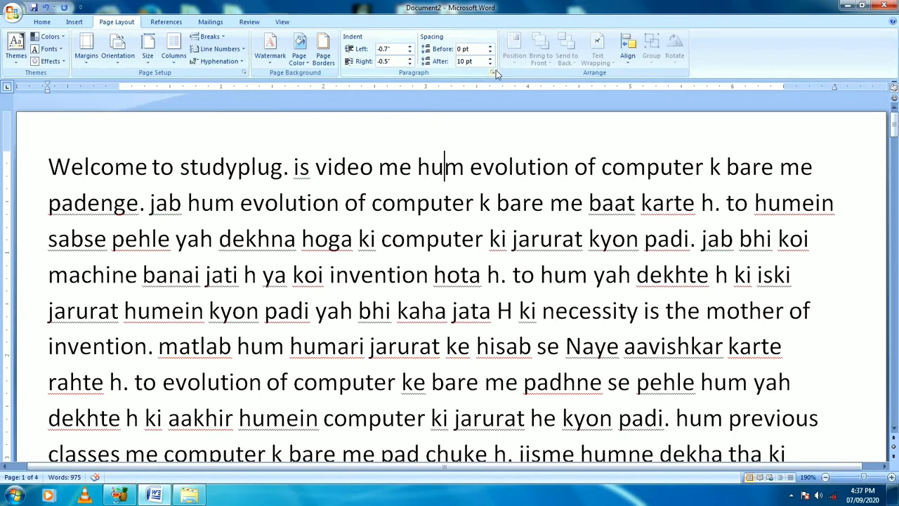
Try to apply a First line special indent of 10" to the first paragraph in the Paragraph settings
{"action": "left_click", "coordinate": [493, 72]}
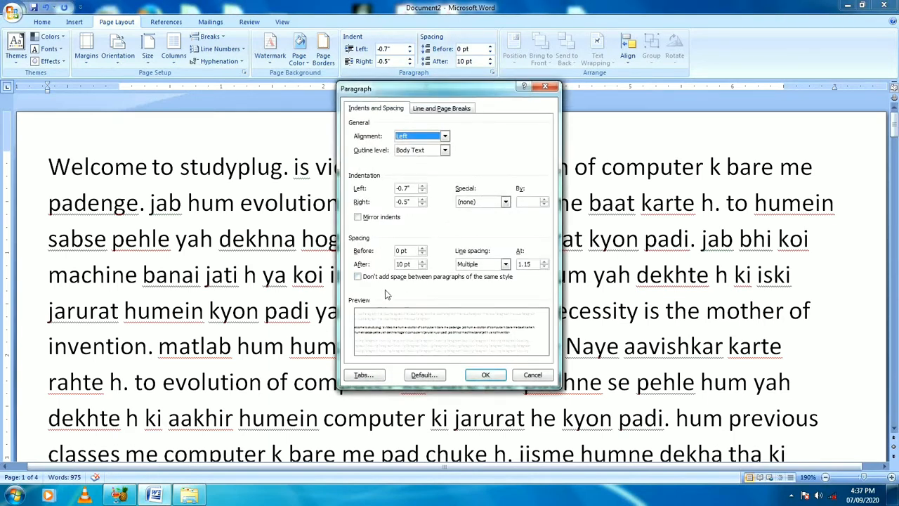
{"action": "left_click", "coordinate": [505, 202]}
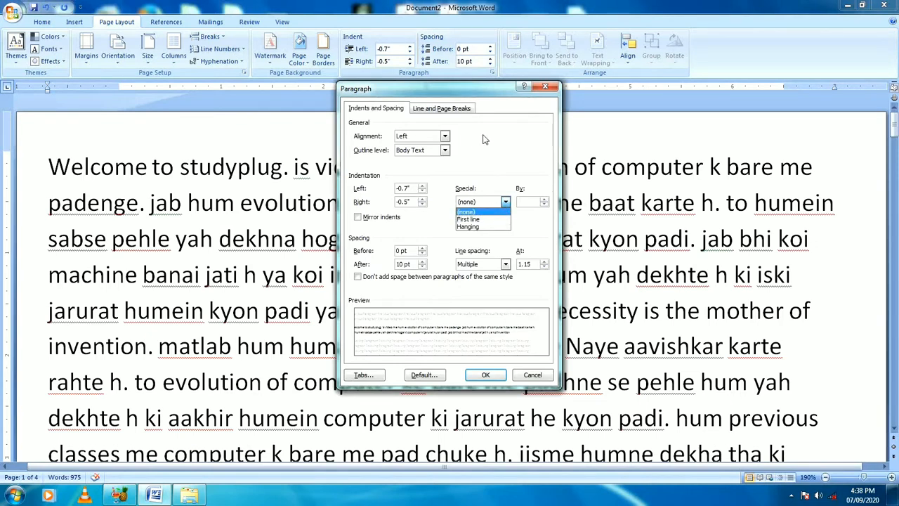
{"action": "left_click", "coordinate": [485, 220]}
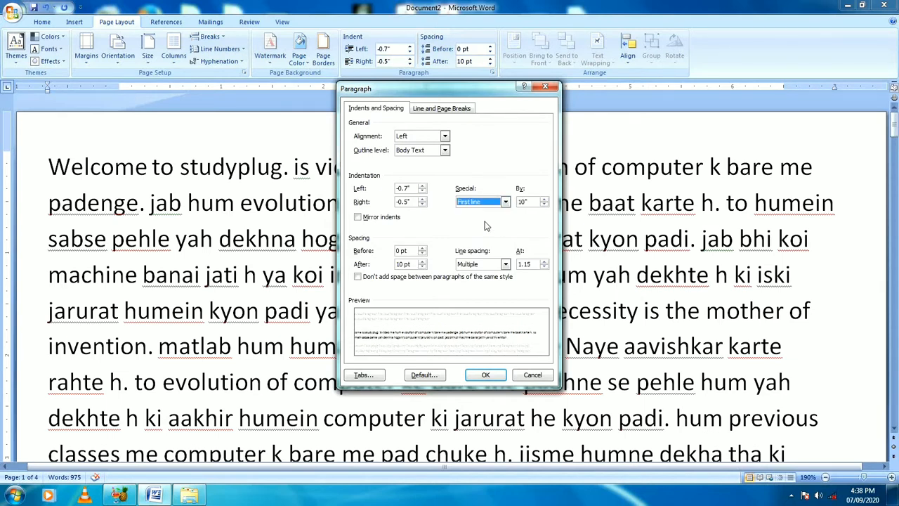
{"action": "left_click", "coordinate": [485, 375]}
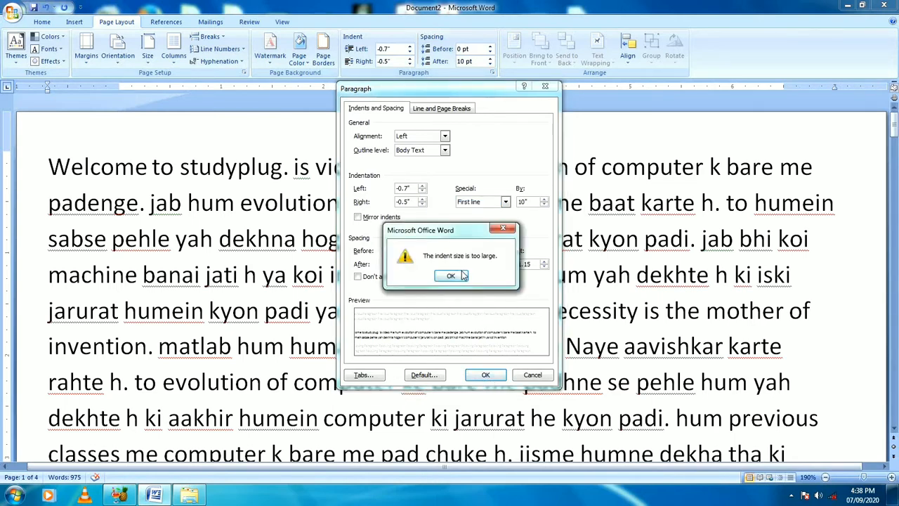
{"action": "left_click", "coordinate": [463, 274]}
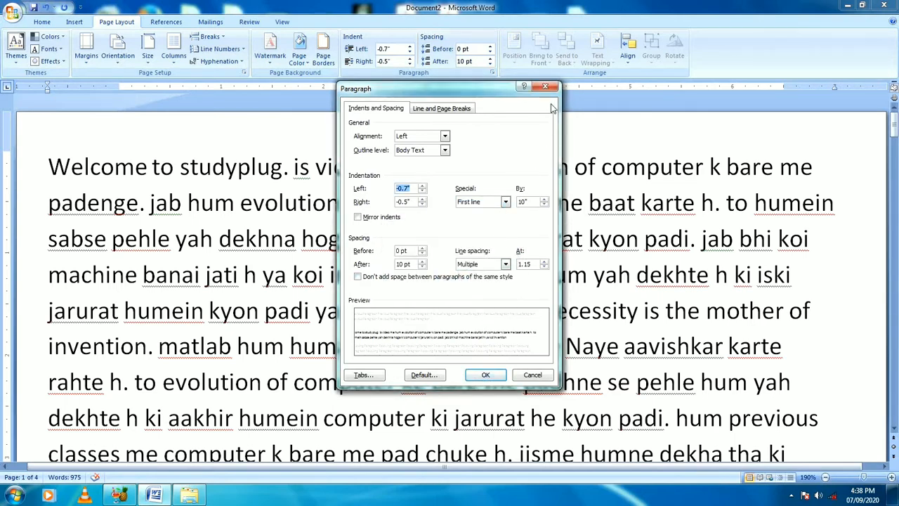
{"action": "left_click", "coordinate": [547, 92]}
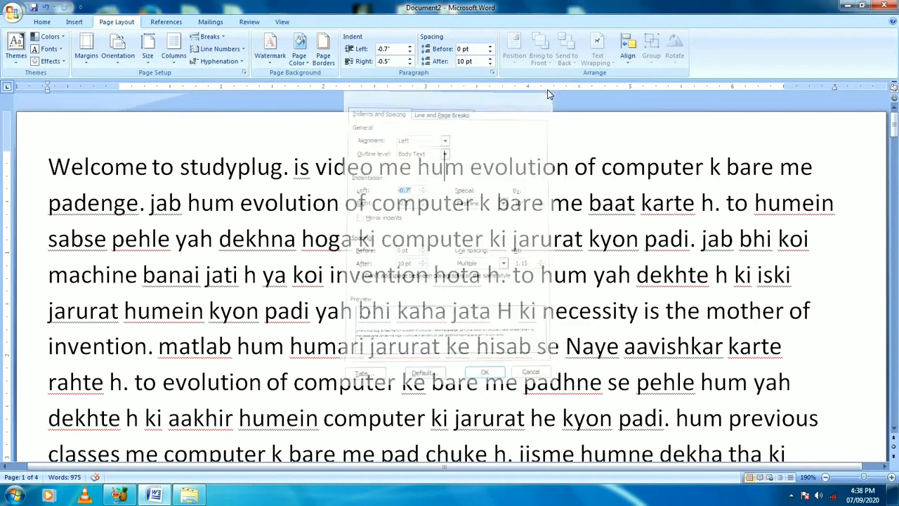
Look at the second paragraph's first-line indent, and change the first paragraph's left indent to -0.8" and back to -0.7"
{"action": "scroll", "coordinate": [337, 314], "scroll_direction": "down", "scroll_amount": 5}
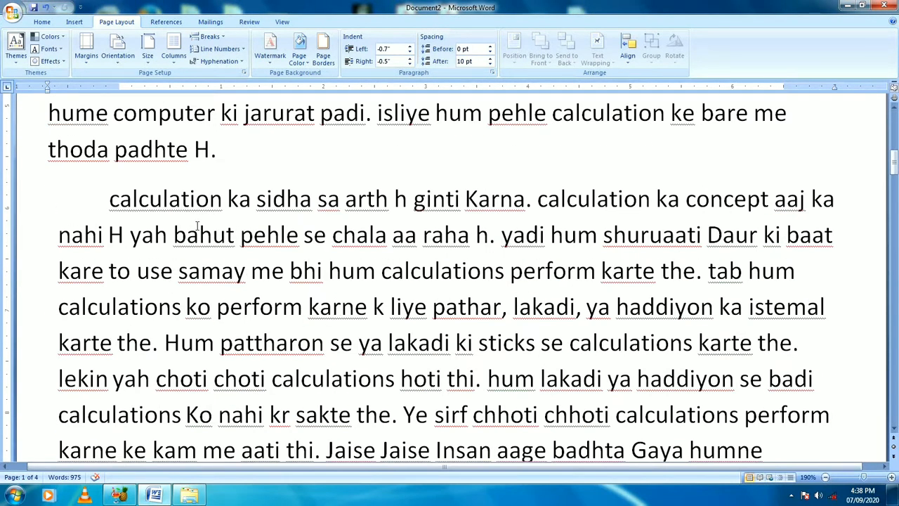
{"action": "scroll", "coordinate": [197, 226], "scroll_direction": "down", "scroll_amount": 2}
{"action": "scroll", "coordinate": [278, 257], "scroll_direction": "up", "scroll_amount": 1}
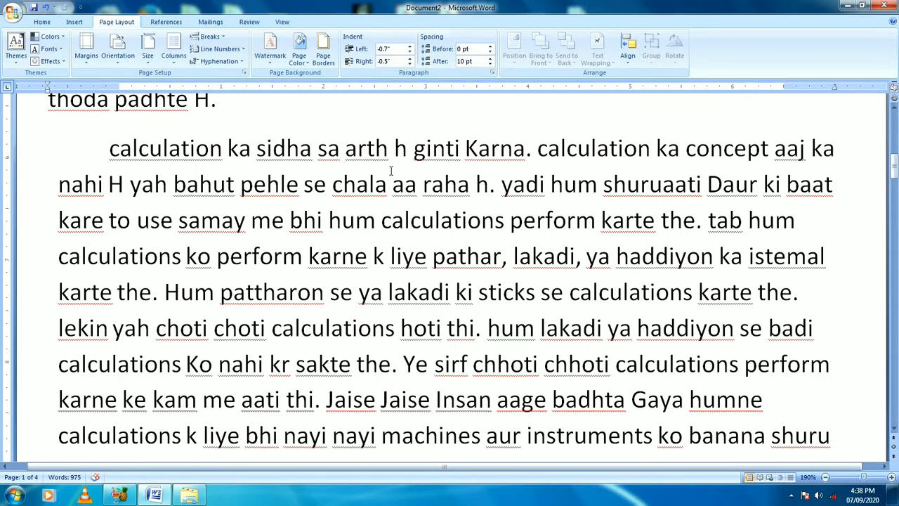
{"action": "left_click", "coordinate": [410, 52]}
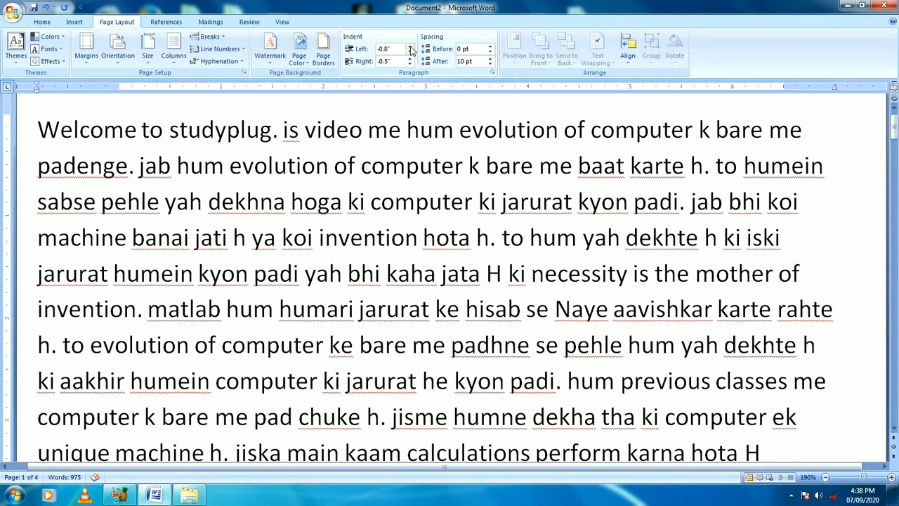
{"action": "left_click", "coordinate": [411, 49]}
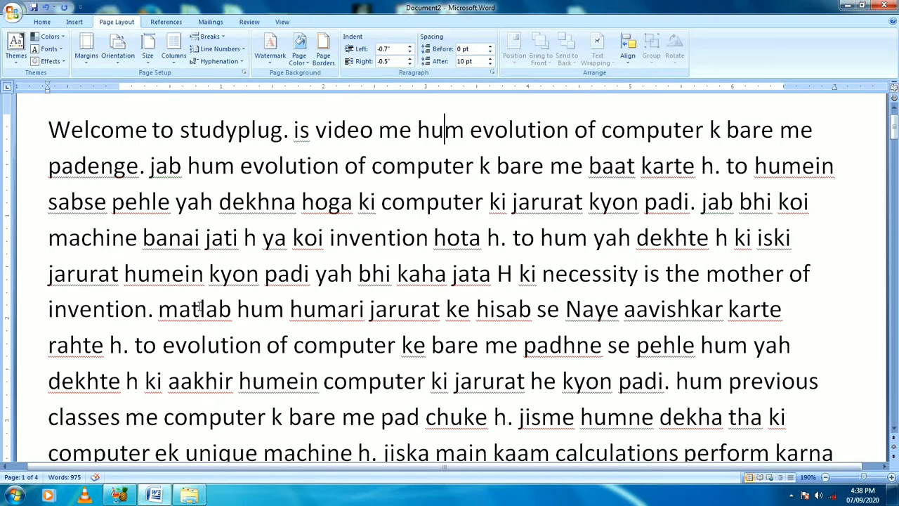
Browse the built-in header designs and insert the Tiles header into the document
{"action": "left_click", "coordinate": [75, 22]}
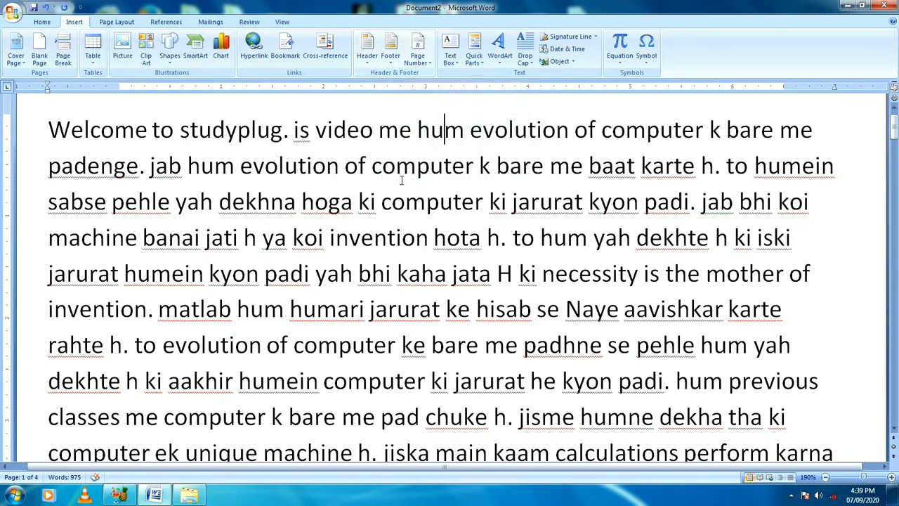
{"action": "scroll", "coordinate": [401, 180], "scroll_direction": "up", "scroll_amount": 1}
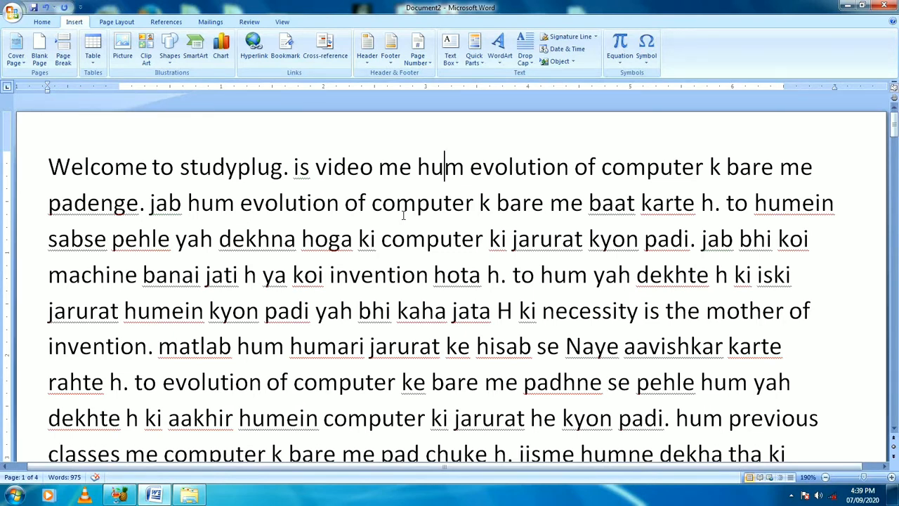
{"action": "left_click", "coordinate": [367, 56]}
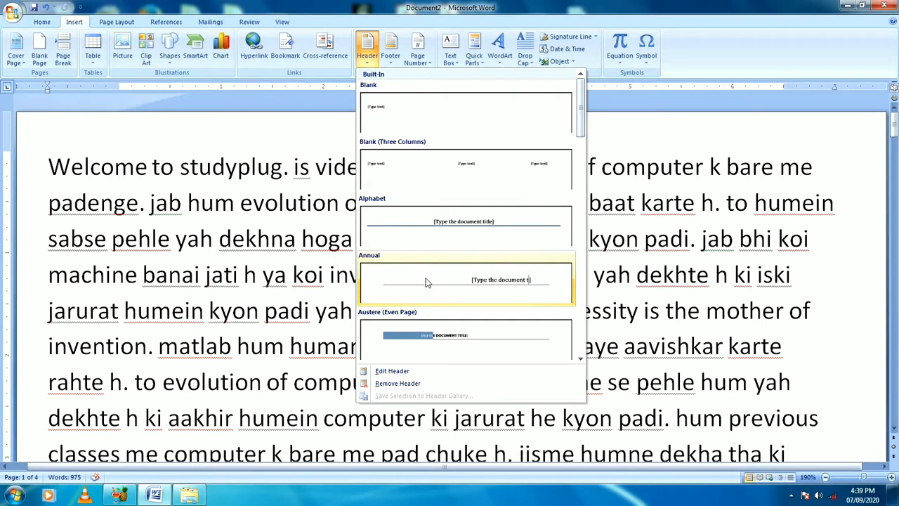
{"action": "scroll", "coordinate": [439, 313], "scroll_direction": "down", "scroll_amount": 3}
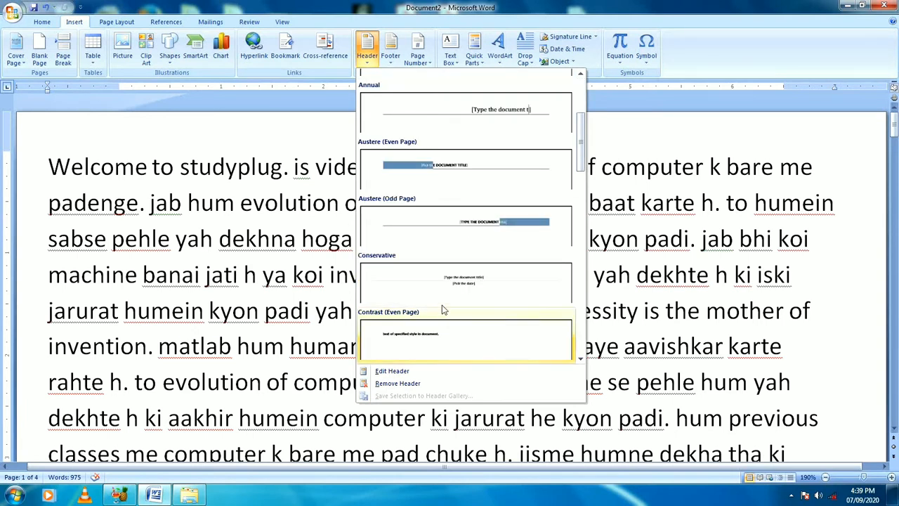
{"action": "scroll", "coordinate": [444, 263], "scroll_direction": "down", "scroll_amount": 3}
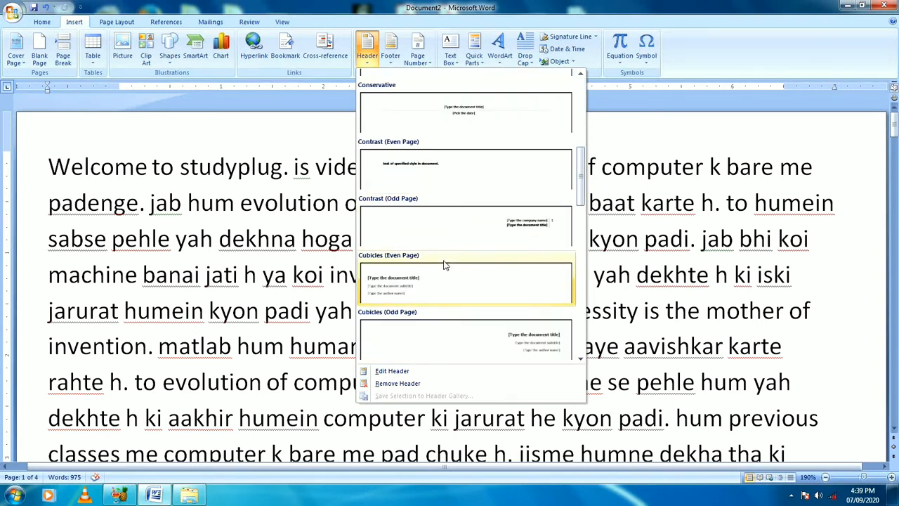
{"action": "scroll", "coordinate": [444, 263], "scroll_direction": "down", "scroll_amount": 6}
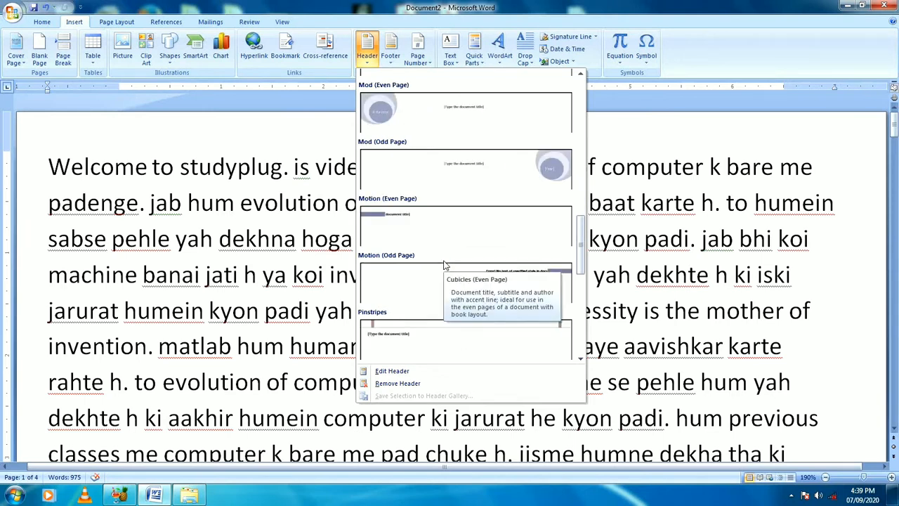
{"action": "scroll", "coordinate": [443, 270], "scroll_direction": "down", "scroll_amount": 3}
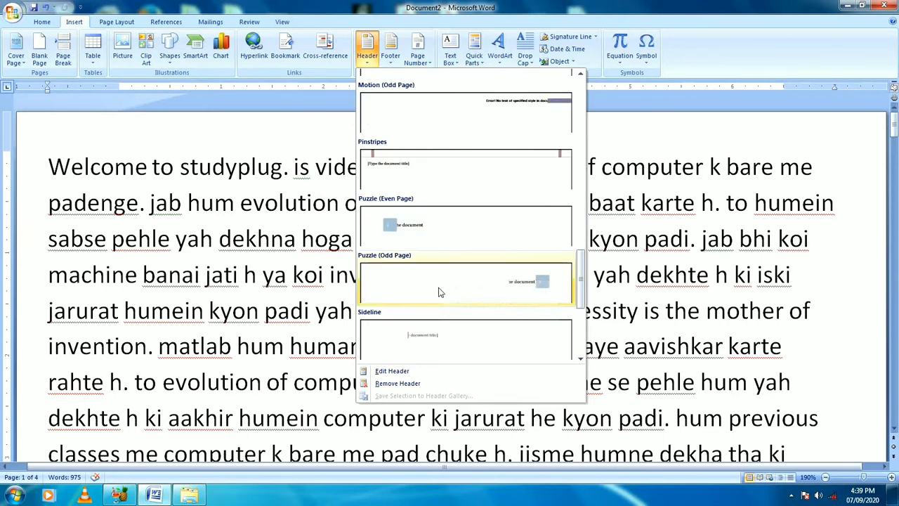
{"action": "scroll", "coordinate": [441, 281], "scroll_direction": "down", "scroll_amount": 3}
{"action": "scroll", "coordinate": [439, 294], "scroll_direction": "down", "scroll_amount": 1}
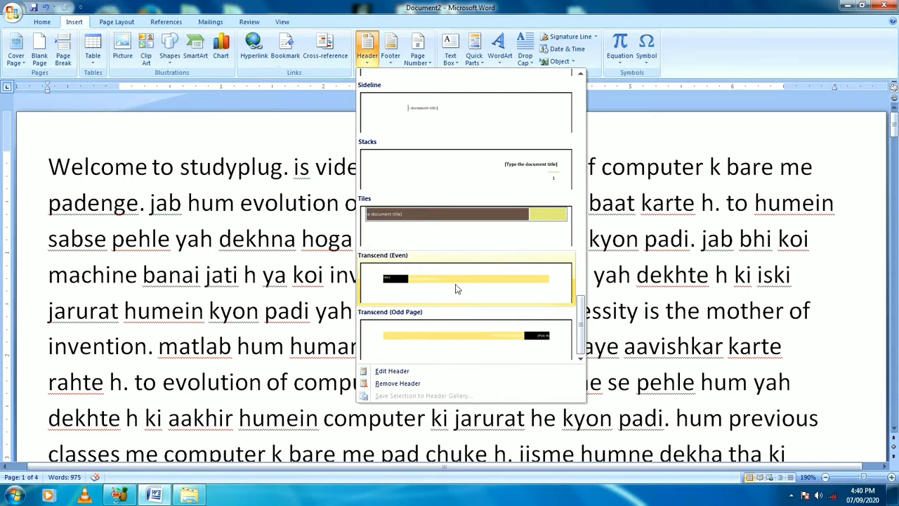
{"action": "left_click", "coordinate": [465, 228]}
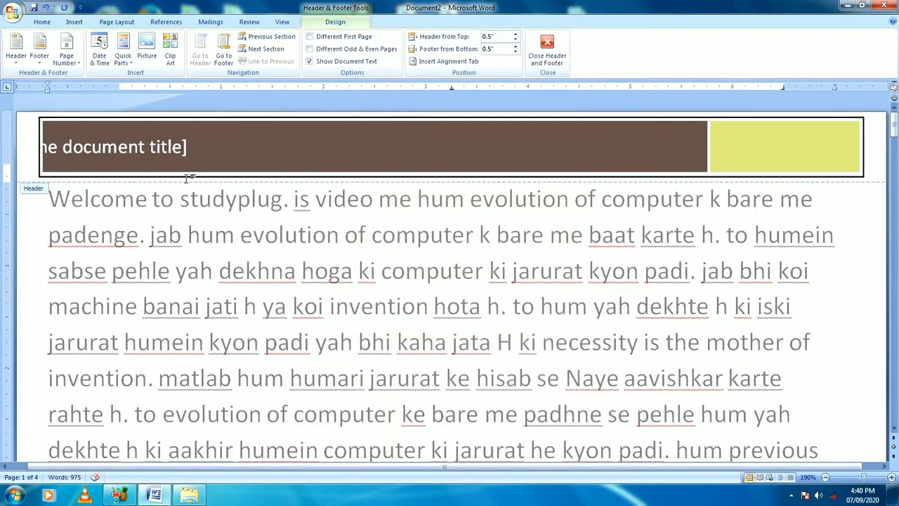
Replace the document title placeholder in the Tiles header with a short title ending in "school"
{"action": "left_click", "coordinate": [96, 146]}
{"action": "left_click", "coordinate": [137, 147]}
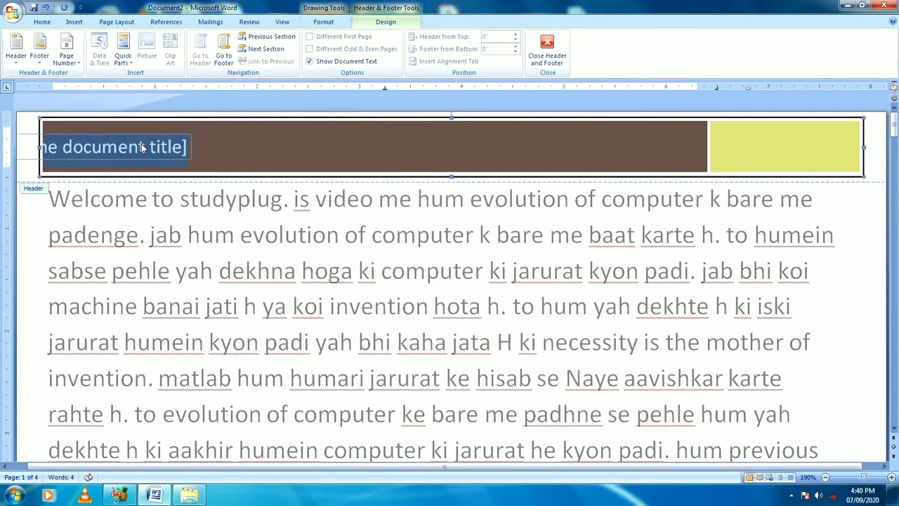
{"action": "left_click", "coordinate": [174, 153]}
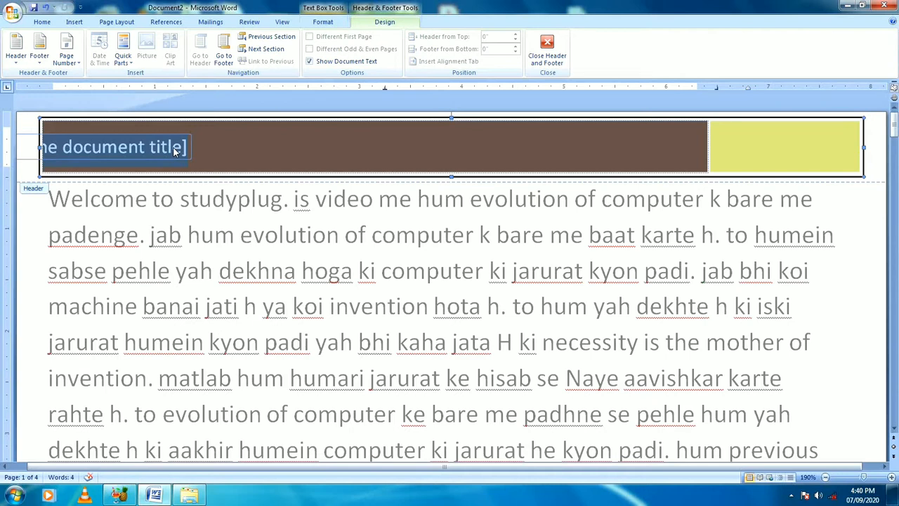
{"action": "key", "text": "Delete"}
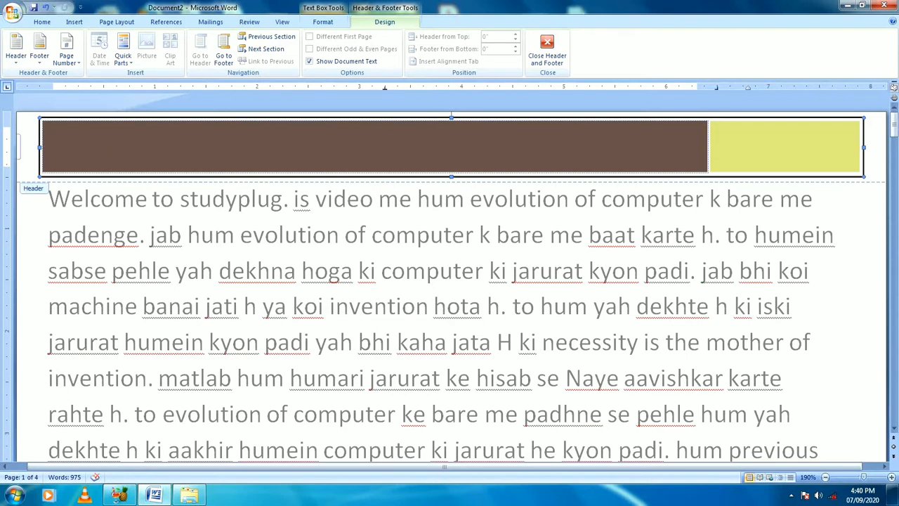
{"action": "type", "text": "s"}
{"action": "type", "text": "ech"}
{"action": "type", "text": "ool"}
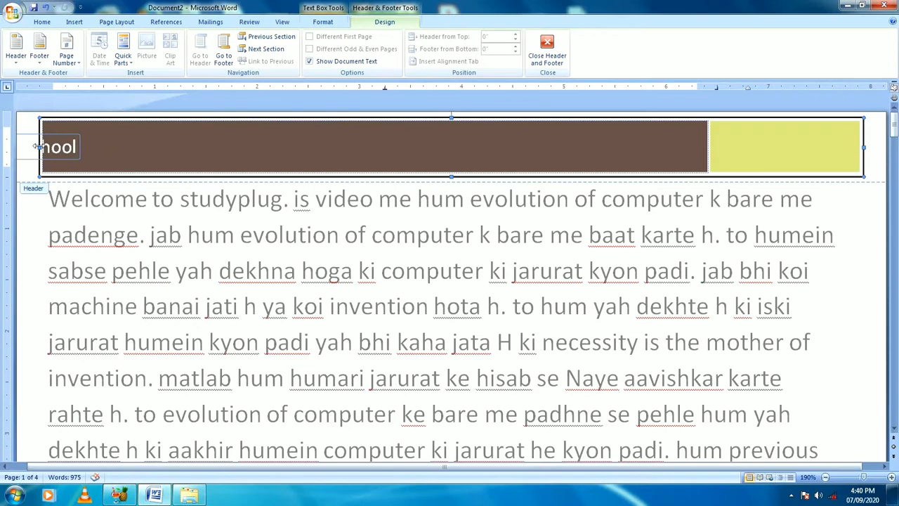
Narrow the header banner slightly and try to reposition the title text inside its brown block
{"action": "mouse_move", "coordinate": [40, 148]}
{"action": "left_mouse_down"}
{"action": "mouse_move", "coordinate": [130, 146]}
{"action": "mouse_move", "coordinate": [16, 145]}
{"action": "mouse_move", "coordinate": [49, 151]}
{"action": "left_mouse_up"}
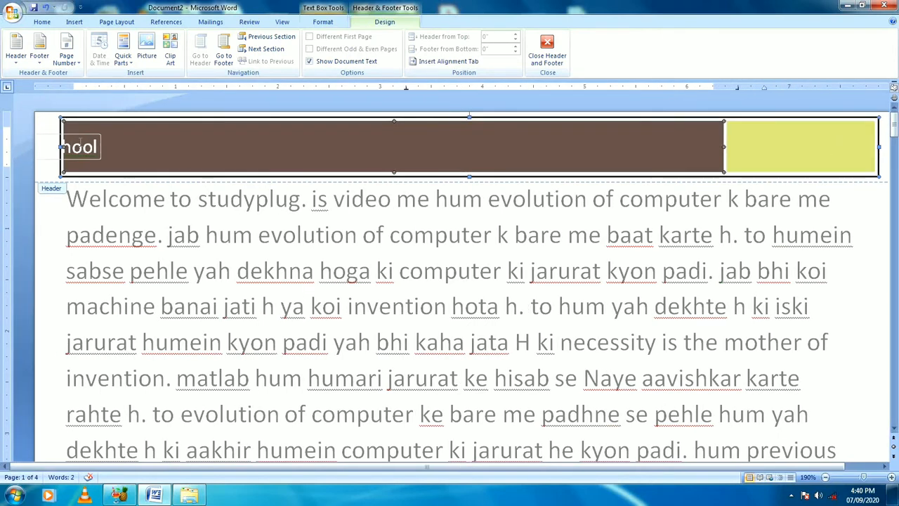
{"action": "left_click", "coordinate": [82, 142]}
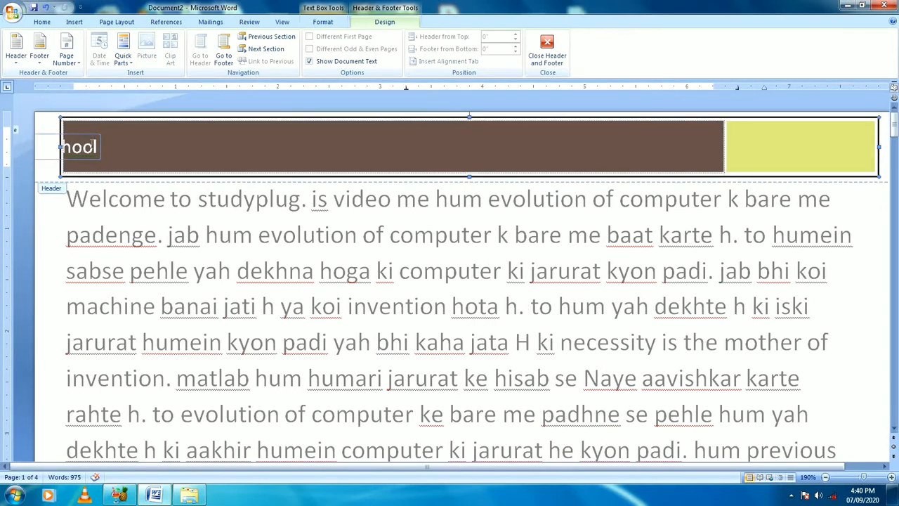
{"action": "double_click", "coordinate": [104, 143]}
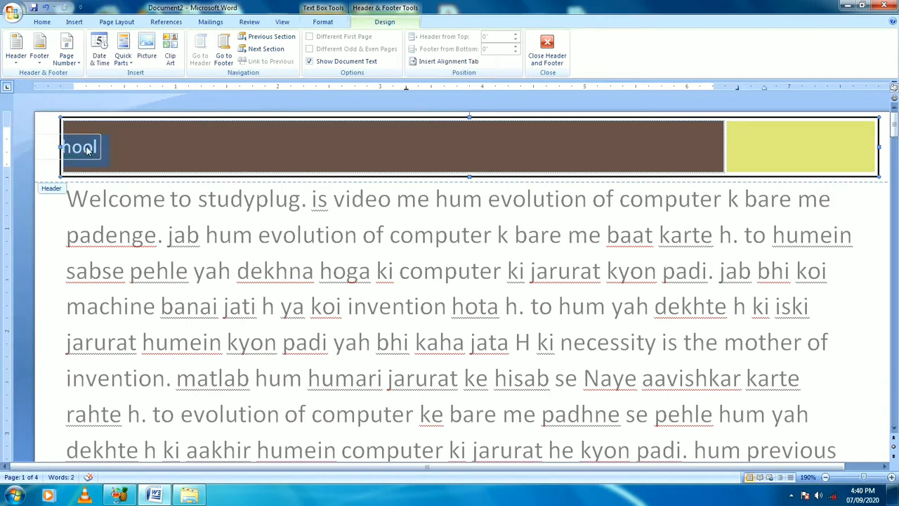
{"action": "left_click_drag", "start_coordinate": [81, 136], "coordinate": [120, 137]}
{"action": "left_click", "coordinate": [16, 125]}
{"action": "left_click_drag", "start_coordinate": [66, 139], "coordinate": [115, 156]}
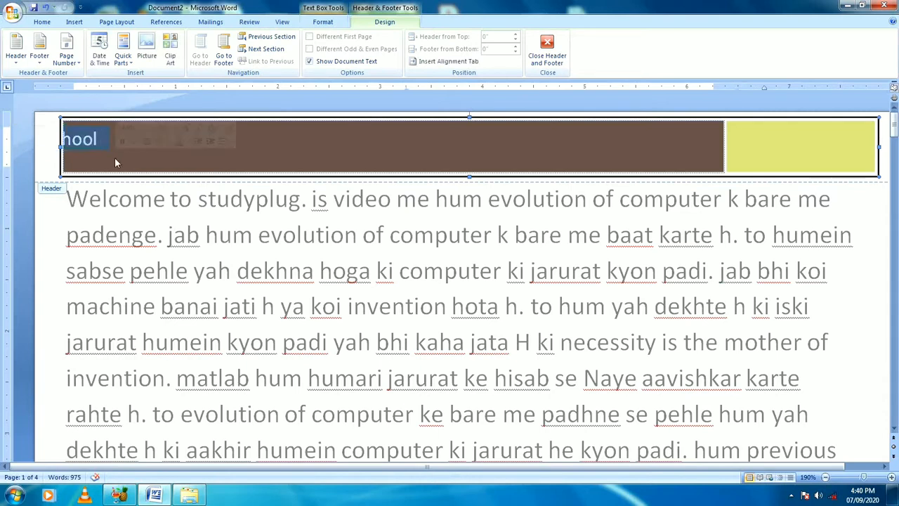
Narrow the header banner further from its left side and move it toward the page's left edge
{"action": "left_click_drag", "start_coordinate": [61, 147], "coordinate": [137, 159]}
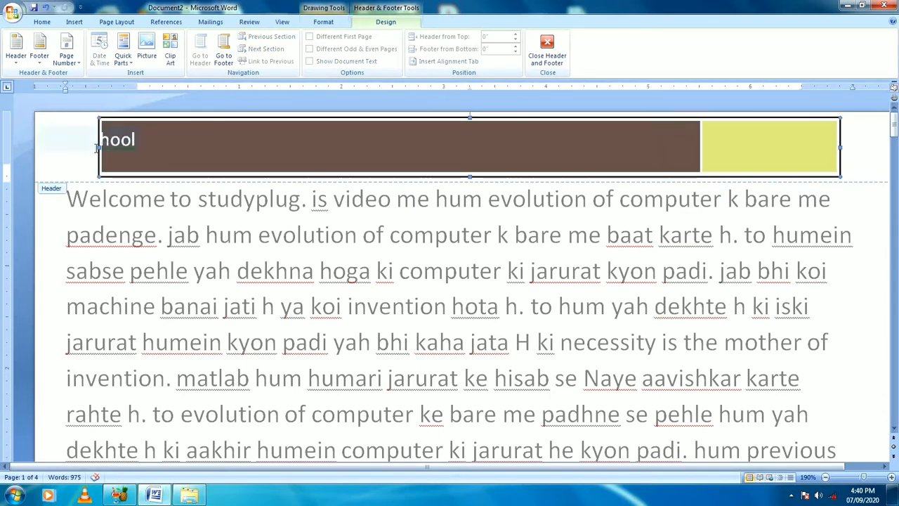
{"action": "left_click_drag", "start_coordinate": [100, 140], "coordinate": [55, 141]}
{"action": "left_click", "coordinate": [61, 139]}
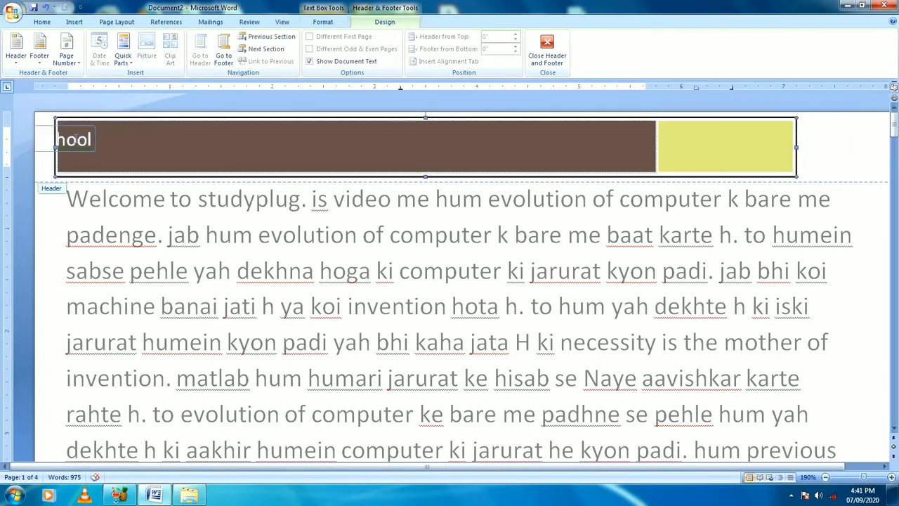
{"action": "double_click", "coordinate": [79, 140]}
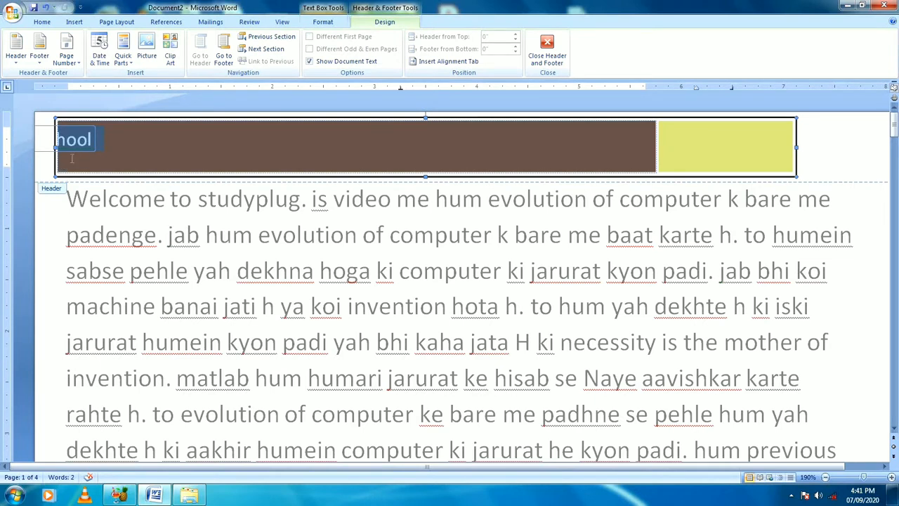
{"action": "left_click", "coordinate": [73, 158]}
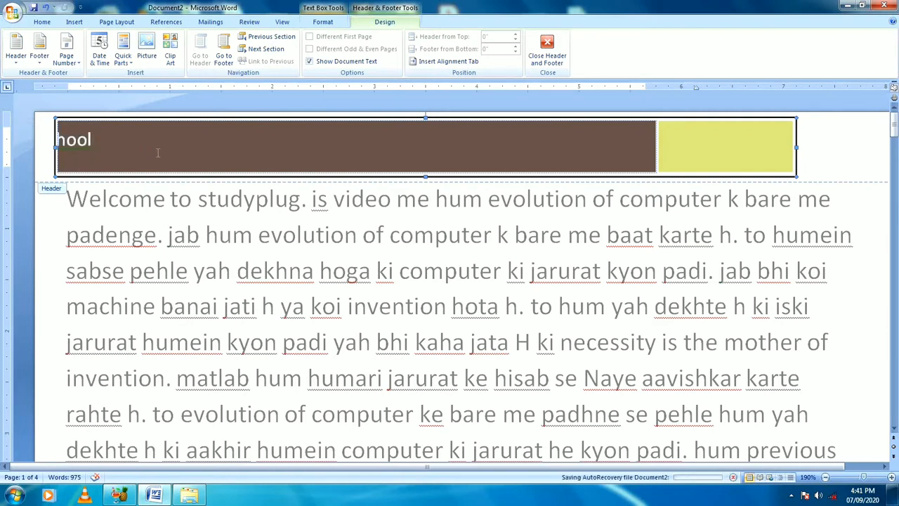
Check how the header appears at the start of the second page
{"action": "scroll", "coordinate": [376, 366], "scroll_direction": "down", "scroll_amount": 3}
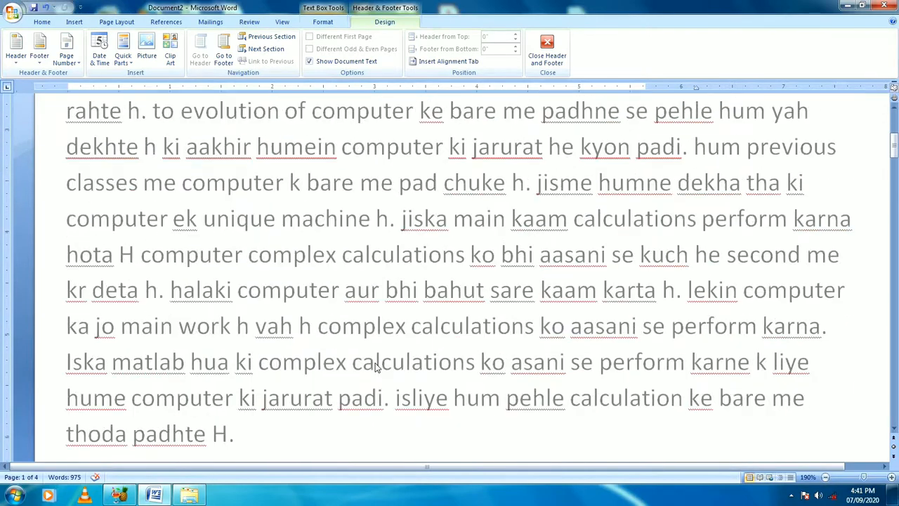
{"action": "scroll", "coordinate": [376, 366], "scroll_direction": "down", "scroll_amount": 7}
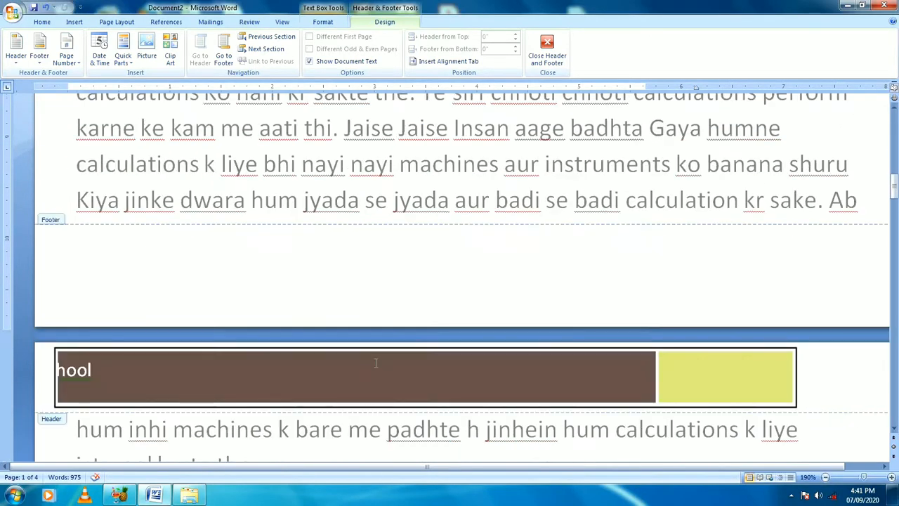
Replace the Tiles header with the built-in Alphabet header on the first page
{"action": "scroll", "coordinate": [374, 362], "scroll_direction": "down", "scroll_amount": 2}
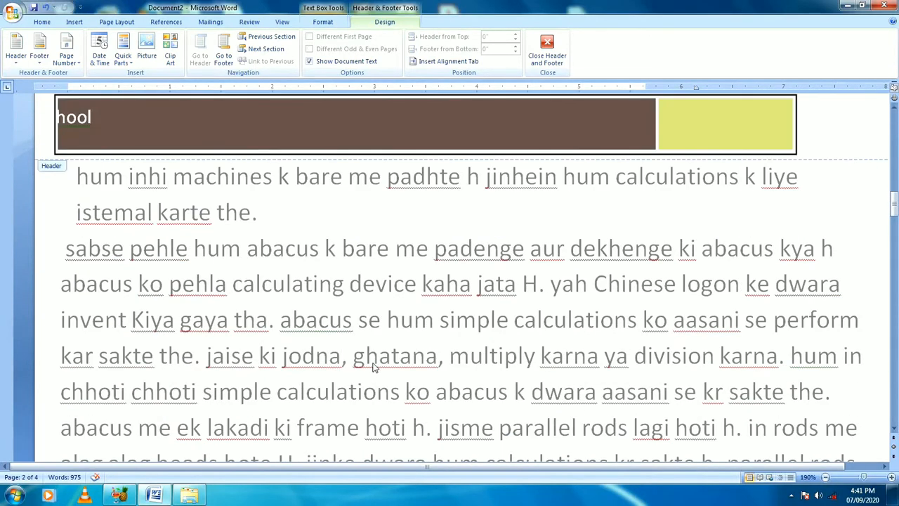
{"action": "scroll", "coordinate": [373, 367], "scroll_direction": "up", "scroll_amount": 2}
{"action": "scroll", "coordinate": [375, 368], "scroll_direction": "up", "scroll_amount": 1}
{"action": "scroll", "coordinate": [281, 357], "scroll_direction": "up", "scroll_amount": 8}
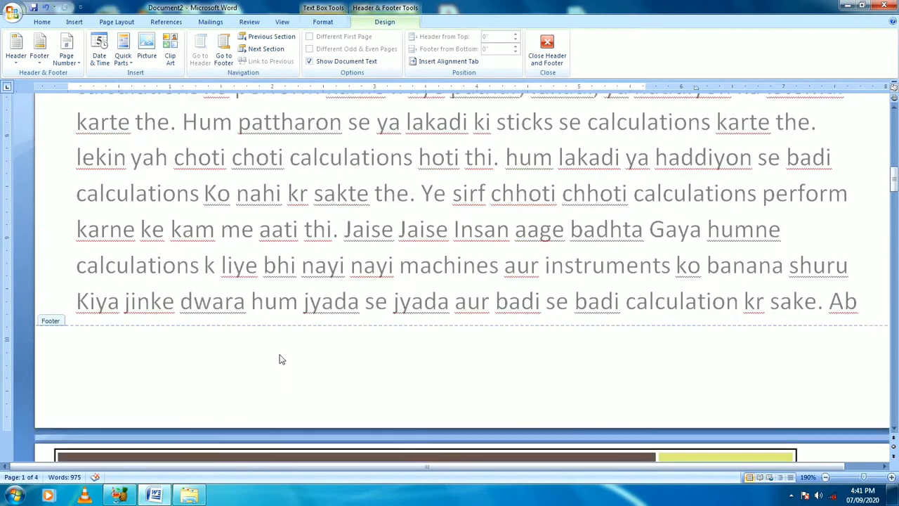
{"action": "scroll", "coordinate": [280, 359], "scroll_direction": "up", "scroll_amount": 3}
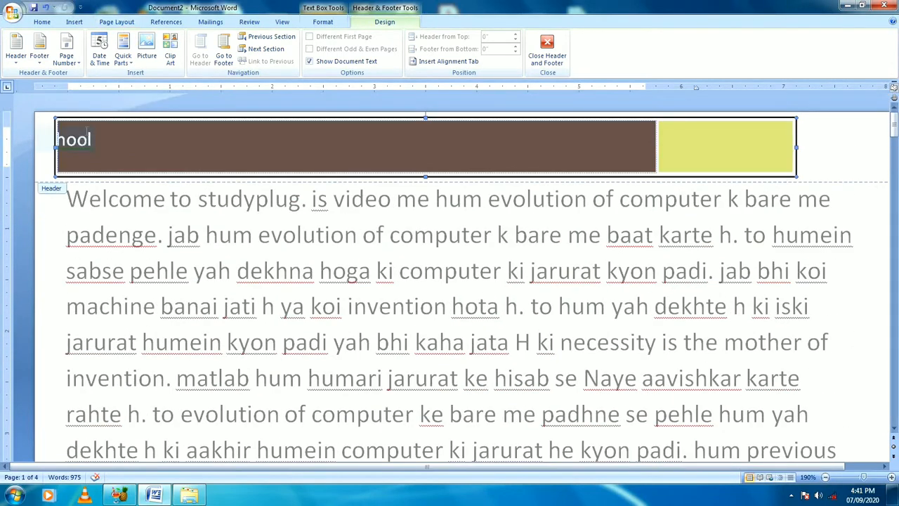
{"action": "left_click", "coordinate": [17, 59]}
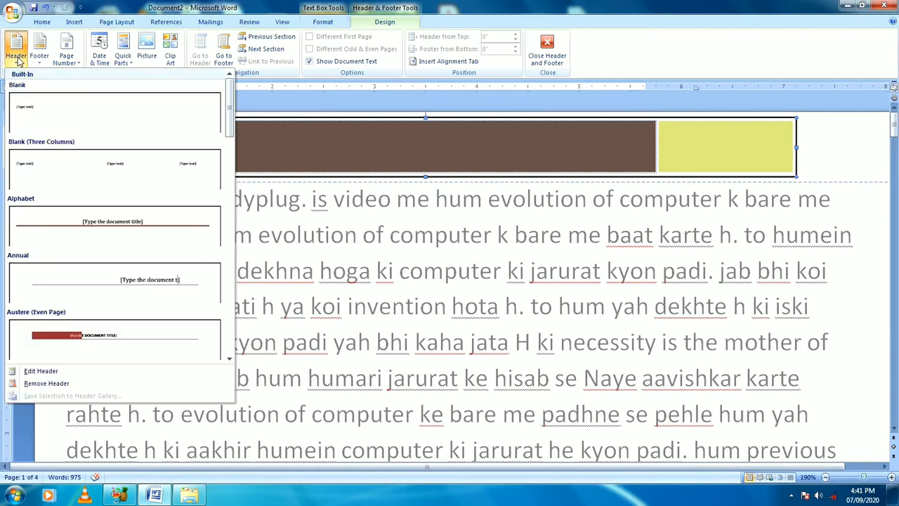
{"action": "left_click", "coordinate": [117, 226]}
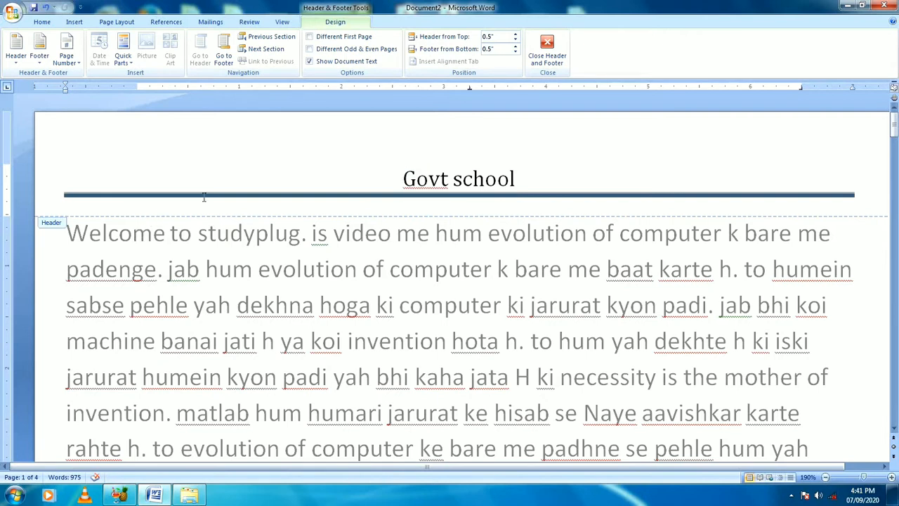
{"action": "left_click_drag", "start_coordinate": [401, 180], "coordinate": [519, 180]}
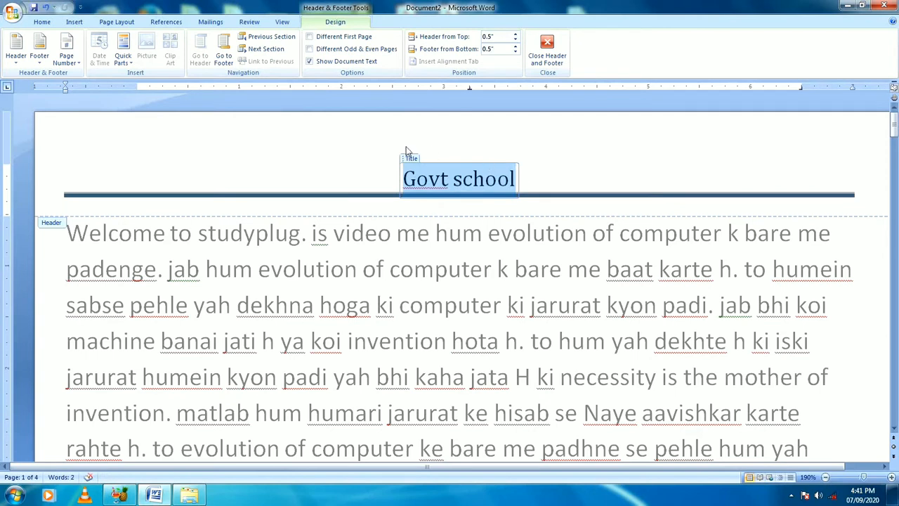
{"action": "left_click", "coordinate": [331, 156]}
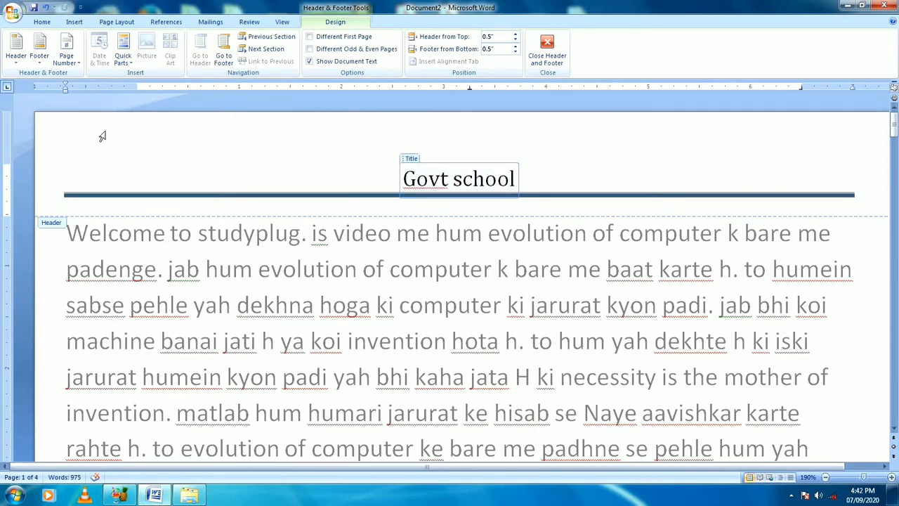
Browse the built-in footer designs and insert the Blank footer
{"action": "left_click", "coordinate": [44, 61]}
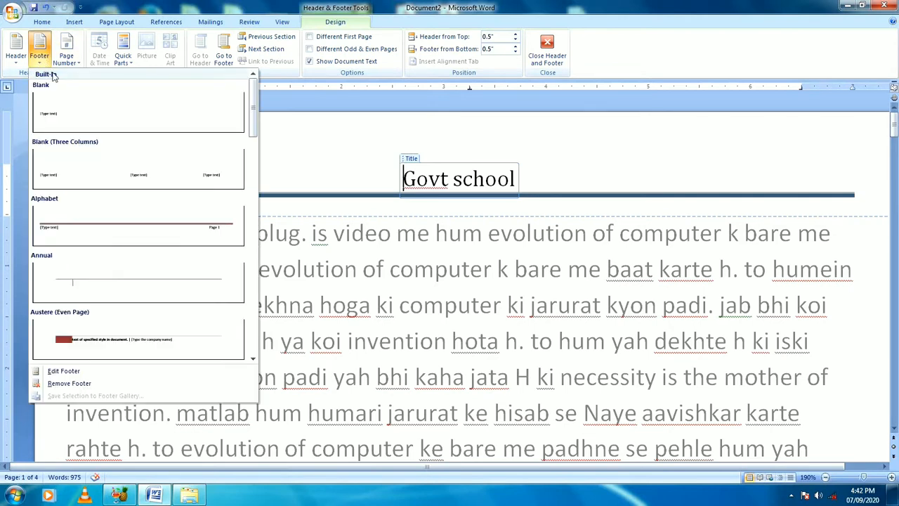
{"action": "scroll", "coordinate": [117, 274], "scroll_direction": "down", "scroll_amount": 3}
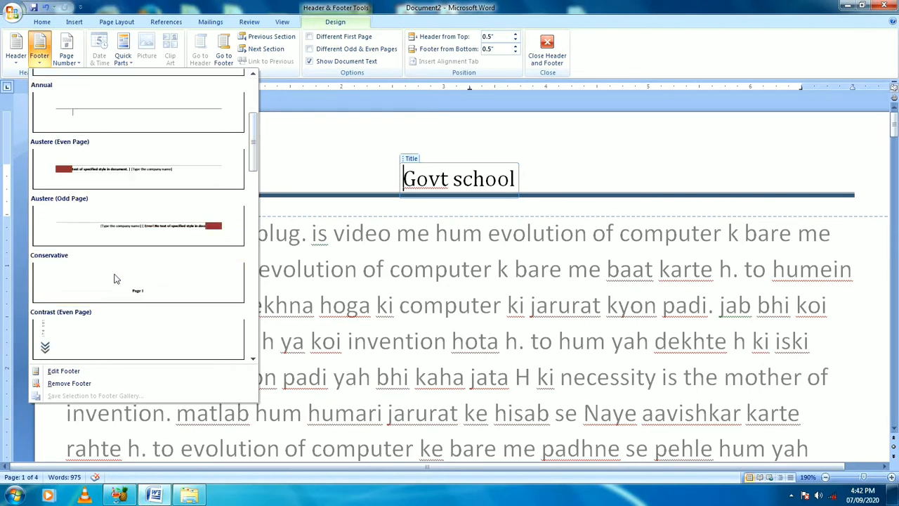
{"action": "scroll", "coordinate": [116, 276], "scroll_direction": "down", "scroll_amount": 6}
{"action": "scroll", "coordinate": [116, 276], "scroll_direction": "down", "scroll_amount": 8}
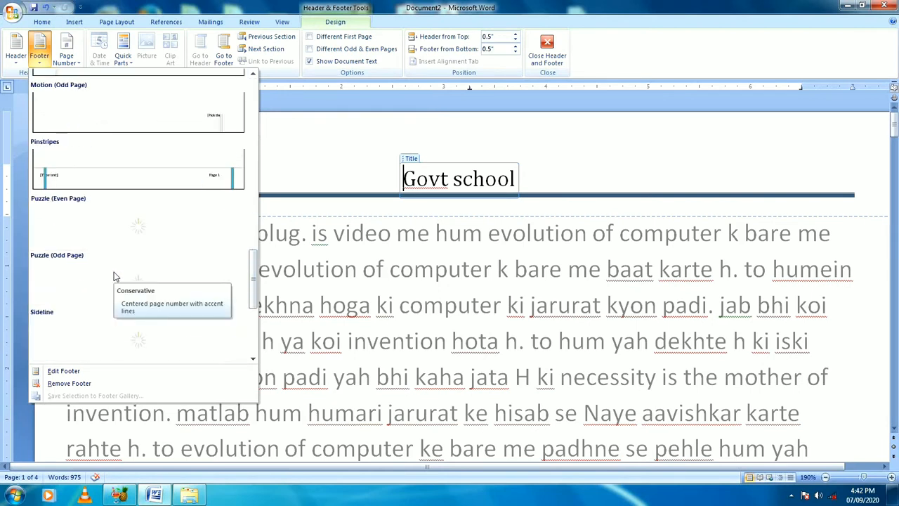
{"action": "scroll", "coordinate": [116, 276], "scroll_direction": "down", "scroll_amount": 1}
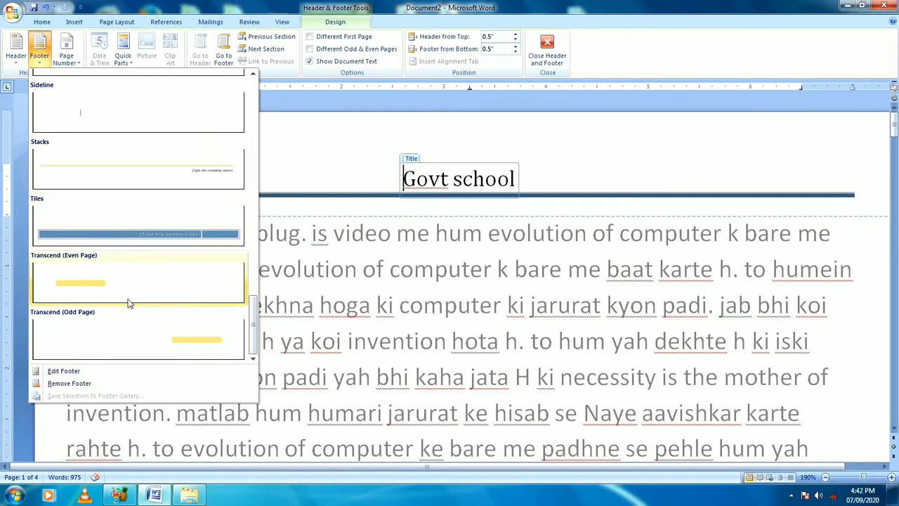
{"action": "scroll", "coordinate": [138, 356], "scroll_direction": "up", "scroll_amount": 3}
{"action": "scroll", "coordinate": [138, 356], "scroll_direction": "down", "scroll_amount": 3}
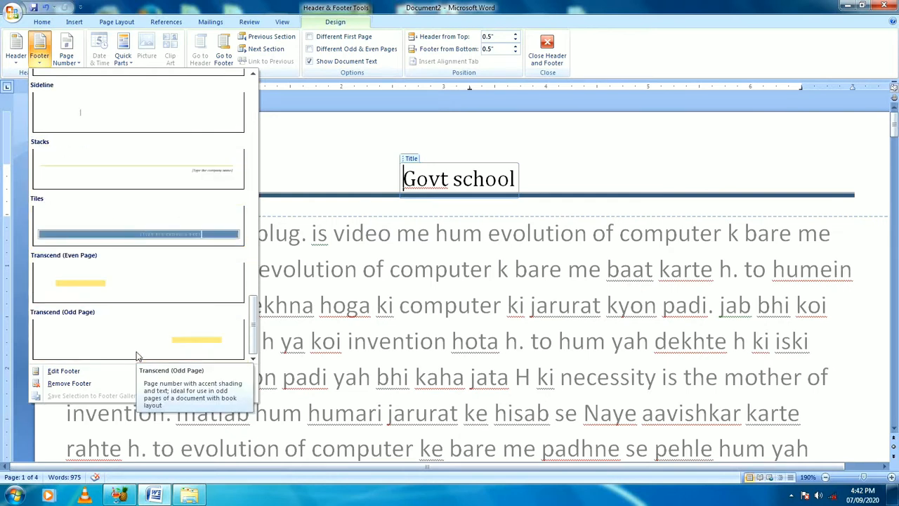
{"action": "scroll", "coordinate": [137, 356], "scroll_direction": "up", "scroll_amount": 3}
{"action": "scroll", "coordinate": [117, 201], "scroll_direction": "up", "scroll_amount": 6}
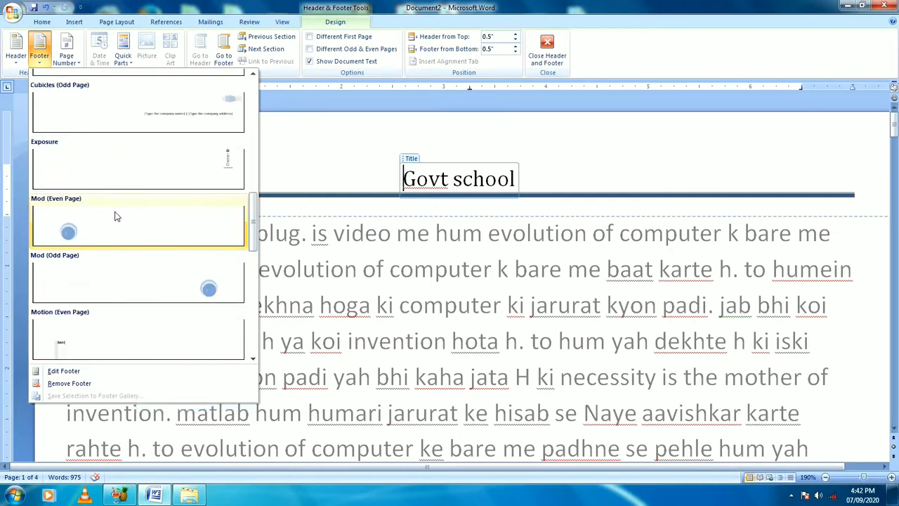
{"action": "scroll", "coordinate": [117, 216], "scroll_direction": "up", "scroll_amount": 3}
{"action": "scroll", "coordinate": [117, 218], "scroll_direction": "up", "scroll_amount": 3}
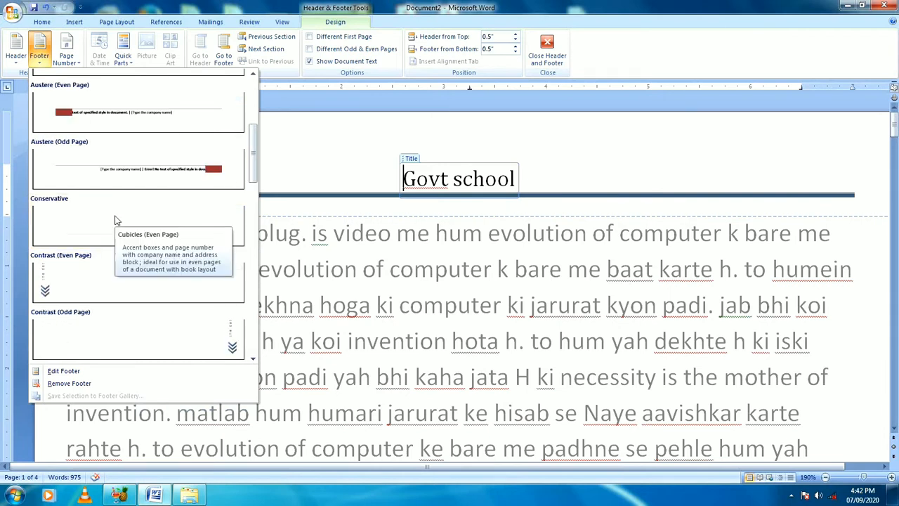
{"action": "scroll", "coordinate": [117, 220], "scroll_direction": "up", "scroll_amount": 4}
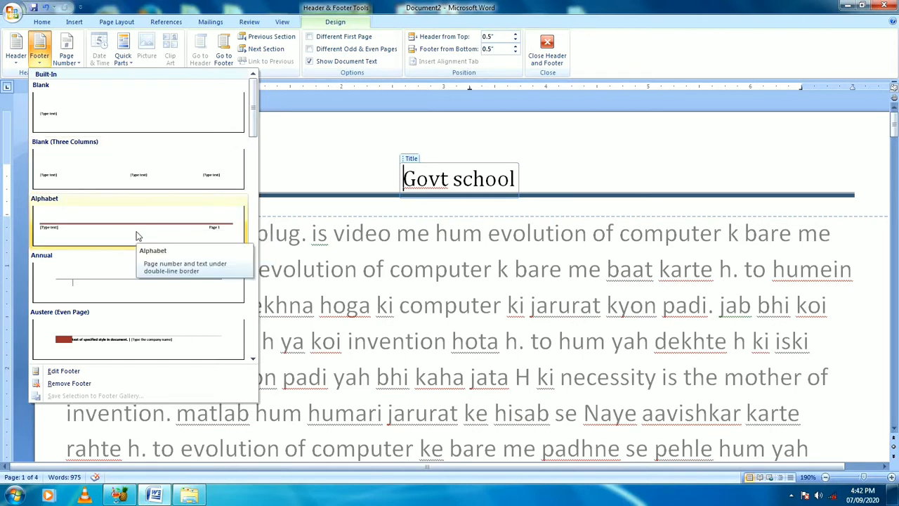
{"action": "left_click", "coordinate": [129, 115]}
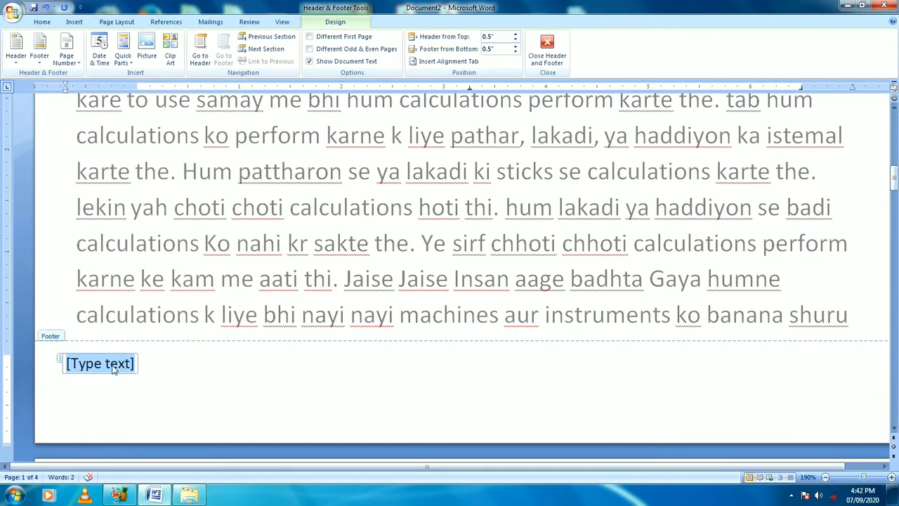
Select the text placeholder in the first page's new footer
{"action": "mouse_move", "coordinate": [100, 363]}
{"action": "left_mouse_down"}
{"action": "mouse_move", "coordinate": [97, 376]}
{"action": "mouse_move", "coordinate": [122, 376]}
{"action": "mouse_move", "coordinate": [112, 361]}
{"action": "left_mouse_up"}
{"action": "left_click", "coordinate": [64, 364]}
{"action": "left_click", "coordinate": [59, 360]}
{"action": "left_click", "coordinate": [110, 371]}
{"action": "left_click", "coordinate": [60, 359]}
Check how the header and footer repeat across the document's pages and return to the first page
{"action": "scroll", "coordinate": [119, 391], "scroll_direction": "up", "scroll_amount": 3}
{"action": "scroll", "coordinate": [130, 409], "scroll_direction": "up", "scroll_amount": 5}
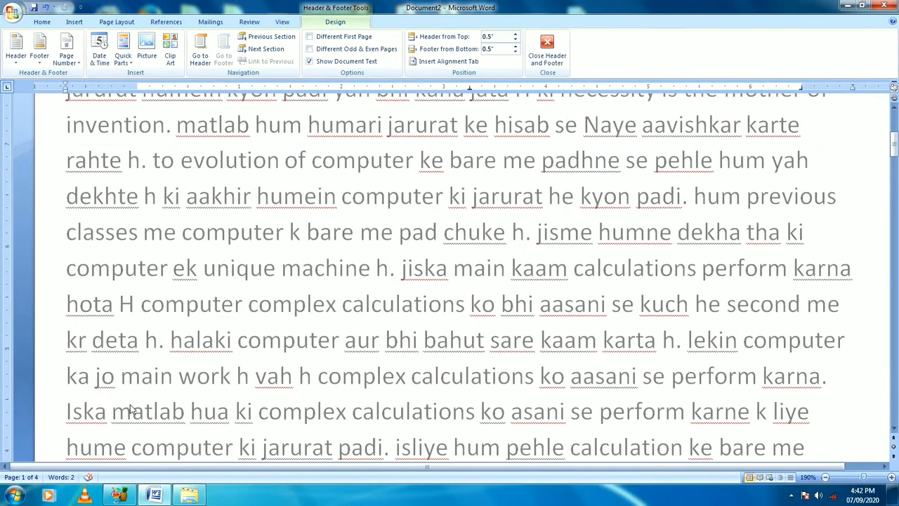
{"action": "scroll", "coordinate": [130, 411], "scroll_direction": "down", "scroll_amount": 15}
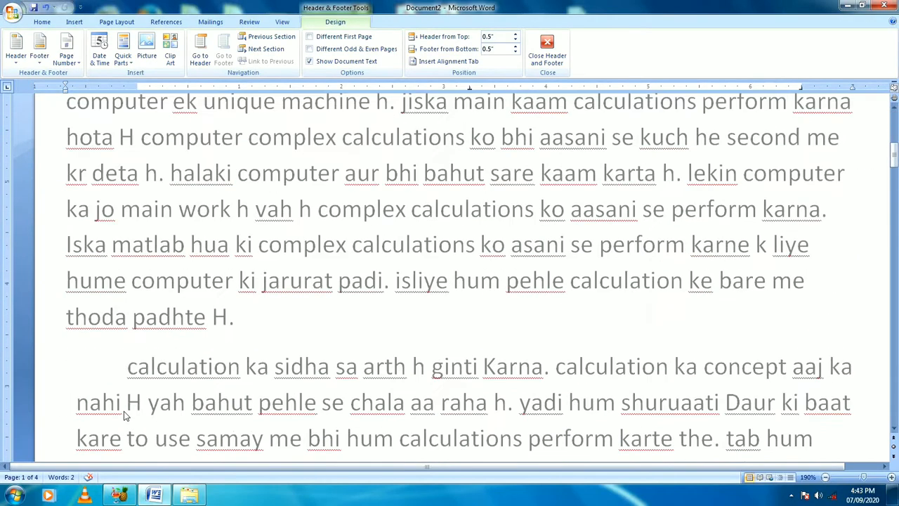
{"action": "scroll", "coordinate": [123, 420], "scroll_direction": "down", "scroll_amount": 4}
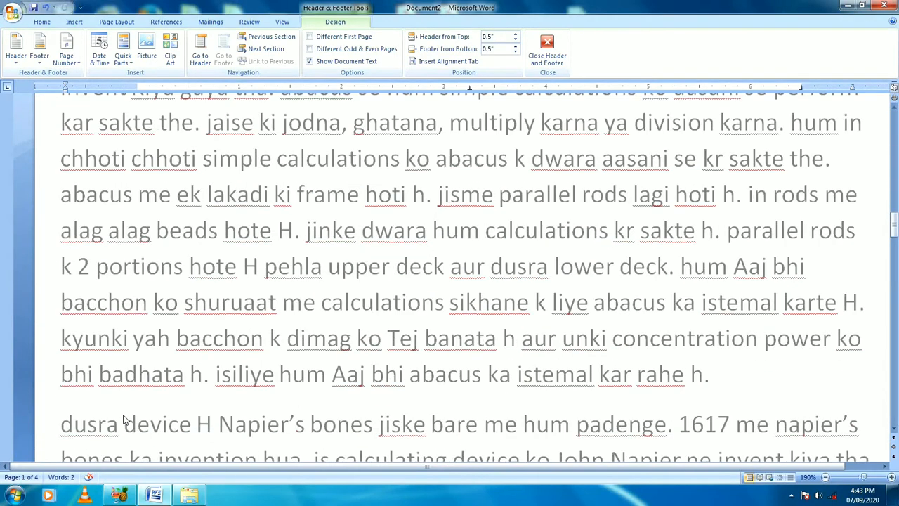
{"action": "scroll", "coordinate": [123, 420], "scroll_direction": "down", "scroll_amount": 10}
{"action": "scroll", "coordinate": [120, 423], "scroll_direction": "down", "scroll_amount": 4}
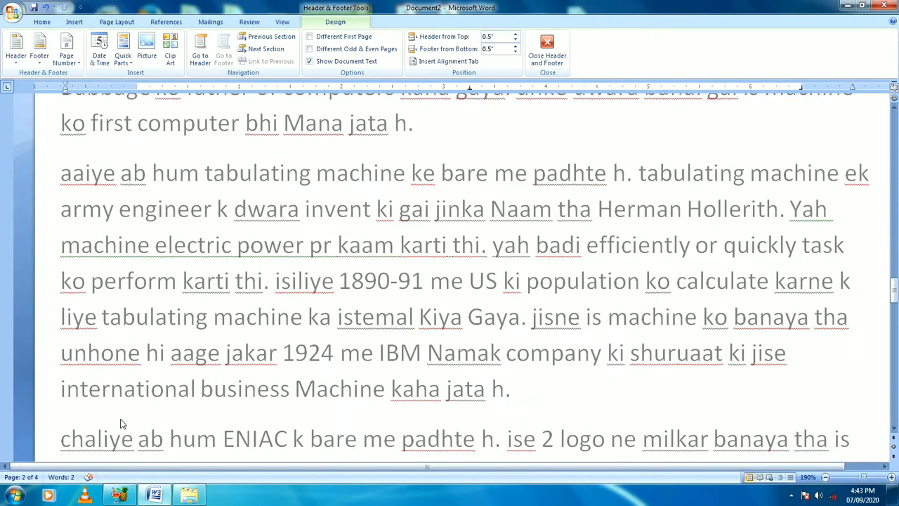
{"action": "scroll", "coordinate": [120, 423], "scroll_direction": "down", "scroll_amount": 10}
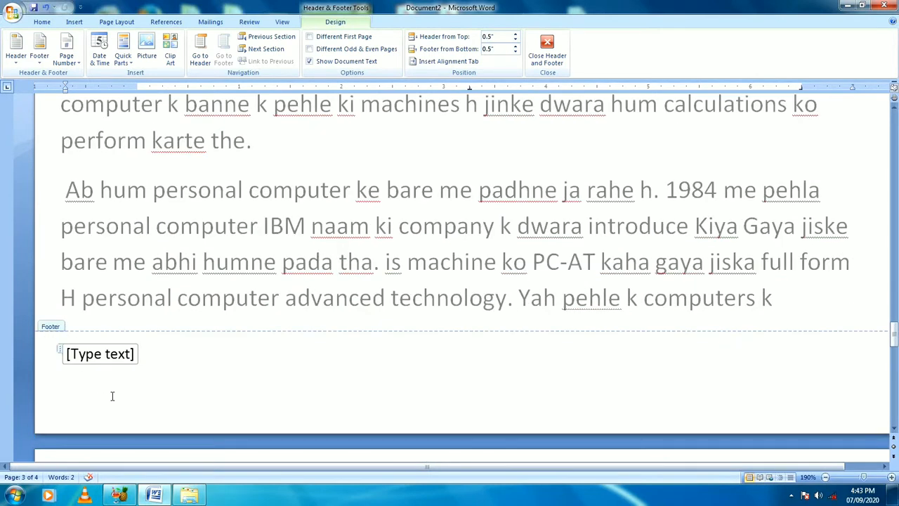
{"action": "scroll", "coordinate": [111, 401], "scroll_direction": "down", "scroll_amount": 15}
{"action": "scroll", "coordinate": [109, 403], "scroll_direction": "up", "scroll_amount": 8}
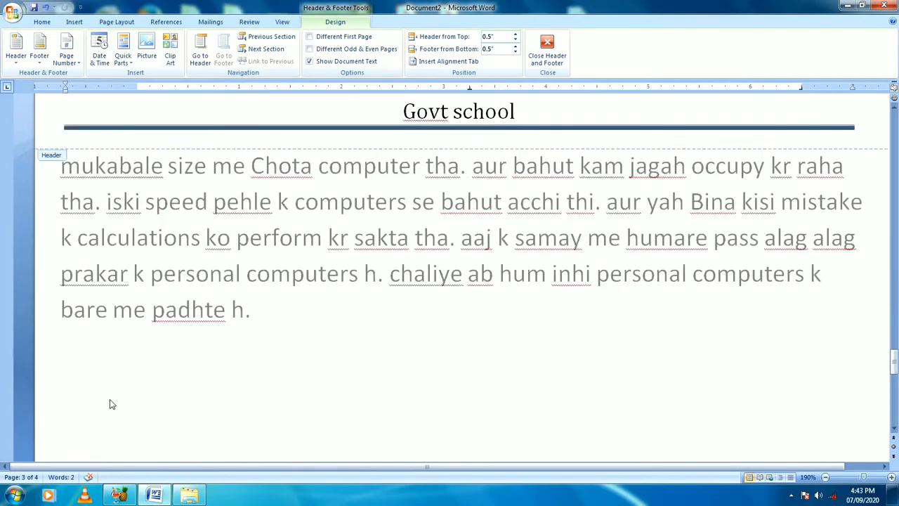
{"action": "scroll", "coordinate": [110, 401], "scroll_direction": "up", "scroll_amount": 20}
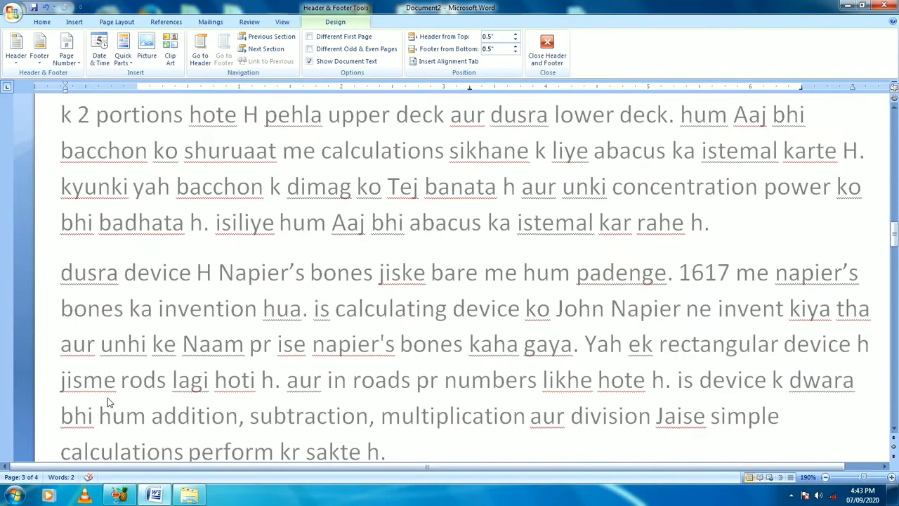
{"action": "scroll", "coordinate": [109, 402], "scroll_direction": "up", "scroll_amount": 20}
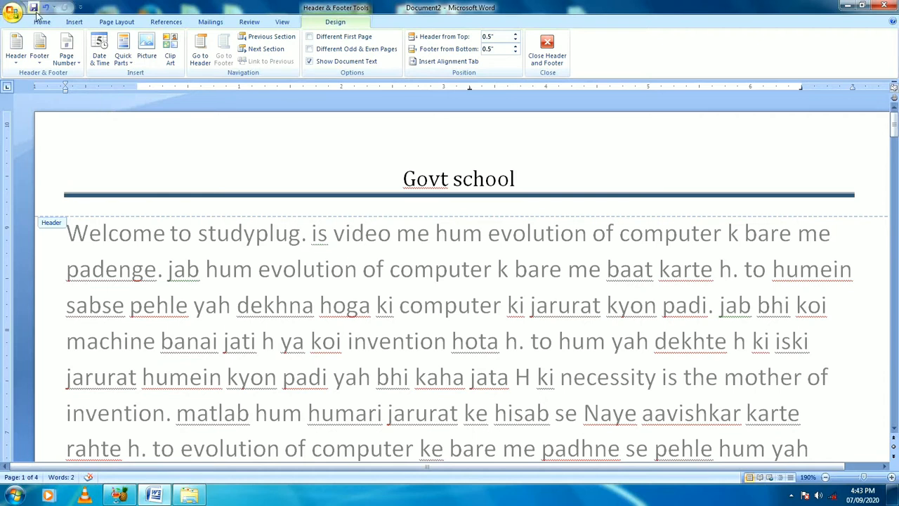
Compare the top-of-page and bottom-of-page number styles and insert Plain Number 1 at the top of the page
{"action": "left_click", "coordinate": [66, 45]}
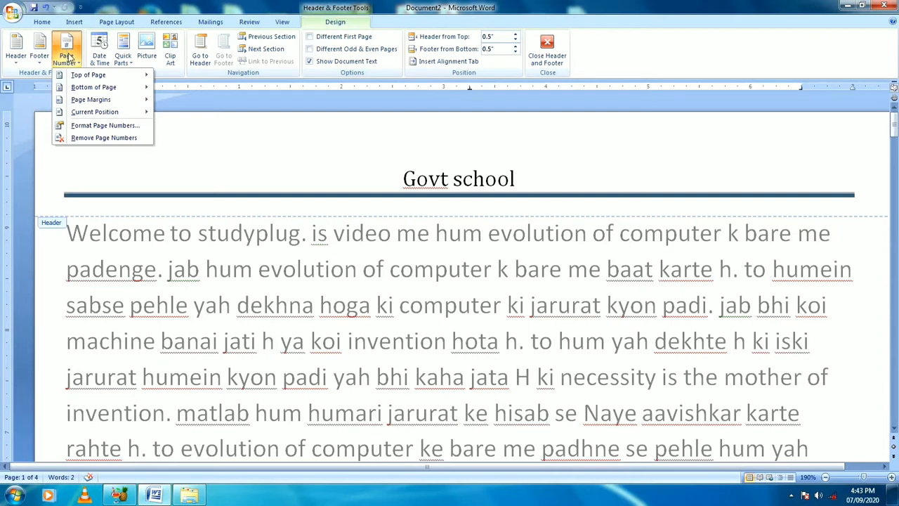
{"action": "mouse_move", "coordinate": [78, 75]}
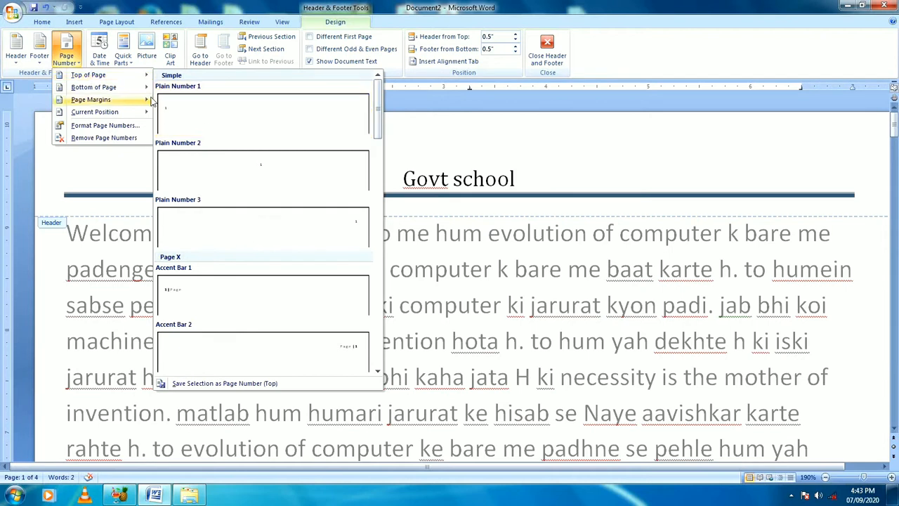
{"action": "scroll", "coordinate": [237, 183], "scroll_direction": "down", "scroll_amount": 5}
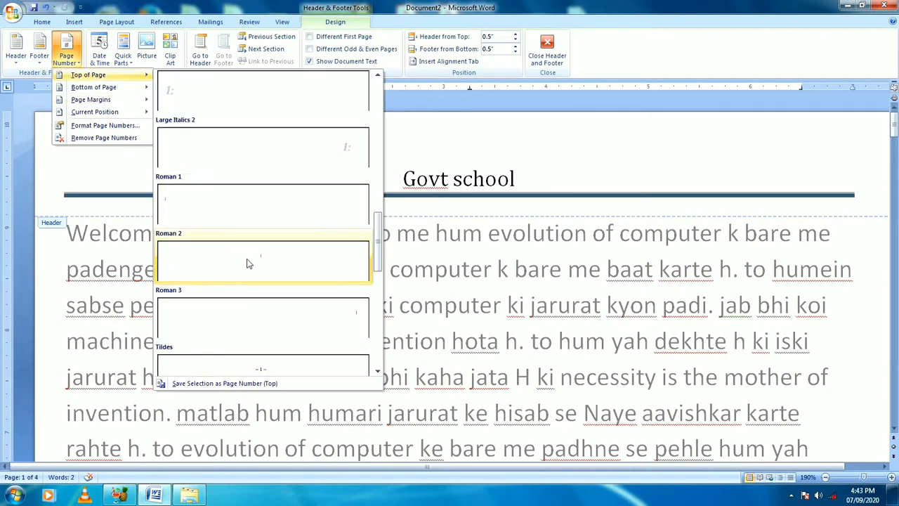
{"action": "scroll", "coordinate": [247, 273], "scroll_direction": "down", "scroll_amount": 5}
{"action": "scroll", "coordinate": [256, 294], "scroll_direction": "up", "scroll_amount": 10}
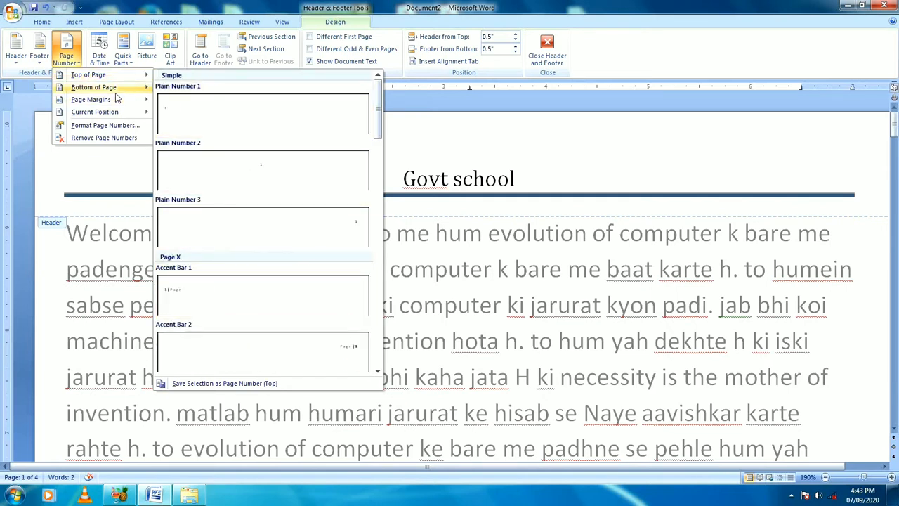
{"action": "mouse_move", "coordinate": [116, 89]}
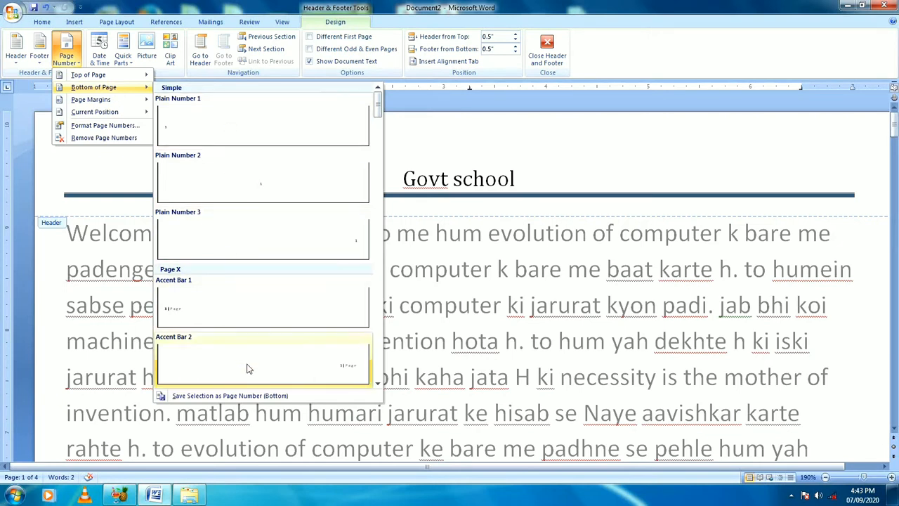
{"action": "scroll", "coordinate": [249, 333], "scroll_direction": "down", "scroll_amount": 8}
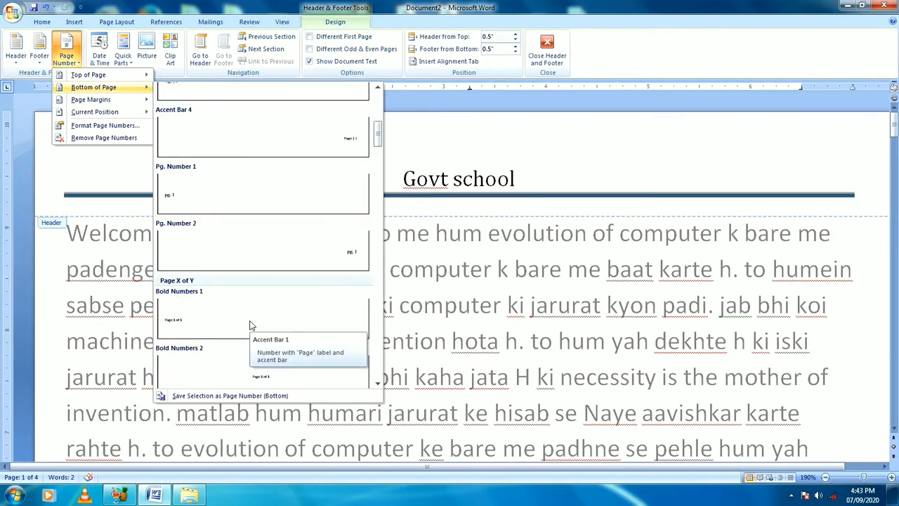
{"action": "scroll", "coordinate": [250, 325], "scroll_direction": "up", "scroll_amount": 8}
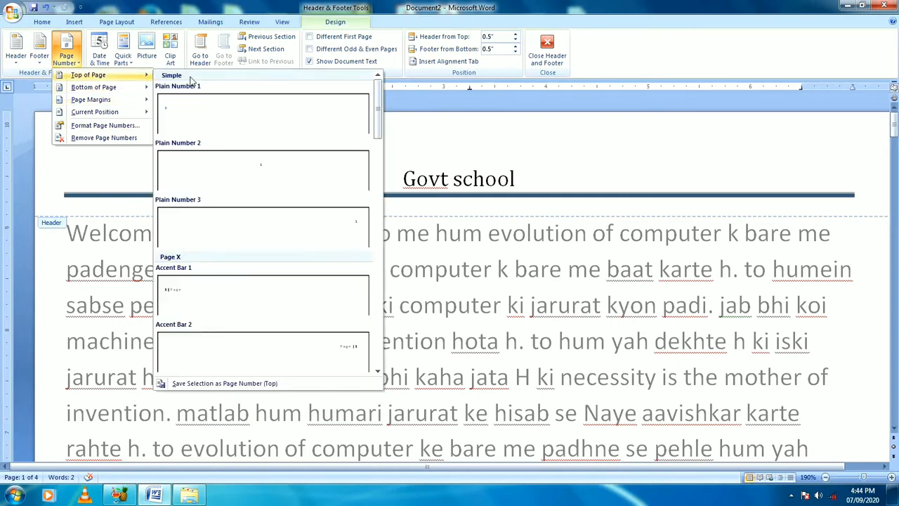
{"action": "left_click", "coordinate": [317, 120]}
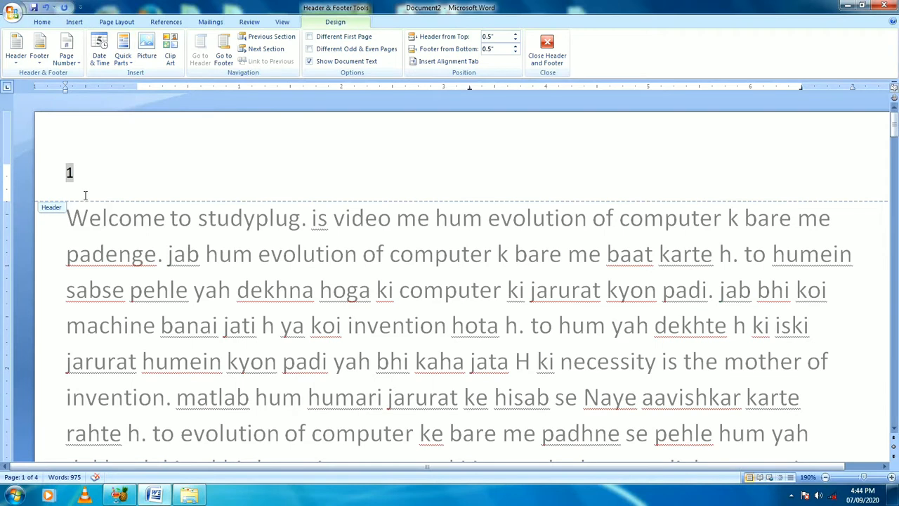
Review the top-of-page number styles without changing them, and check the page numbering at the start of the second page
{"action": "left_click", "coordinate": [66, 60]}
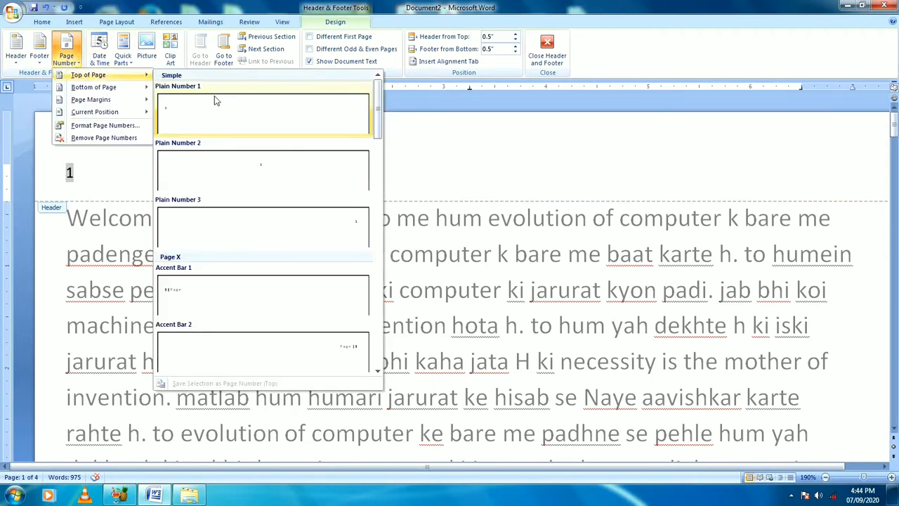
{"action": "left_click", "coordinate": [128, 192]}
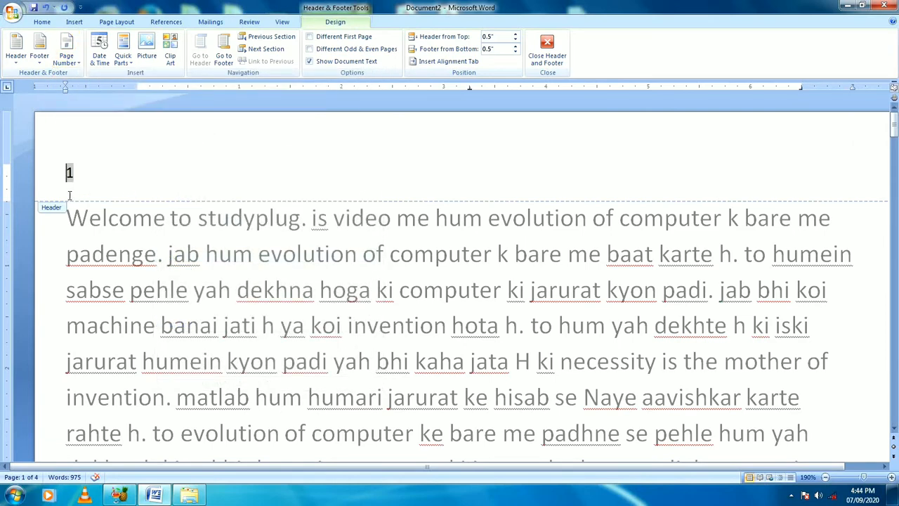
{"action": "scroll", "coordinate": [114, 193], "scroll_direction": "down", "scroll_amount": 20}
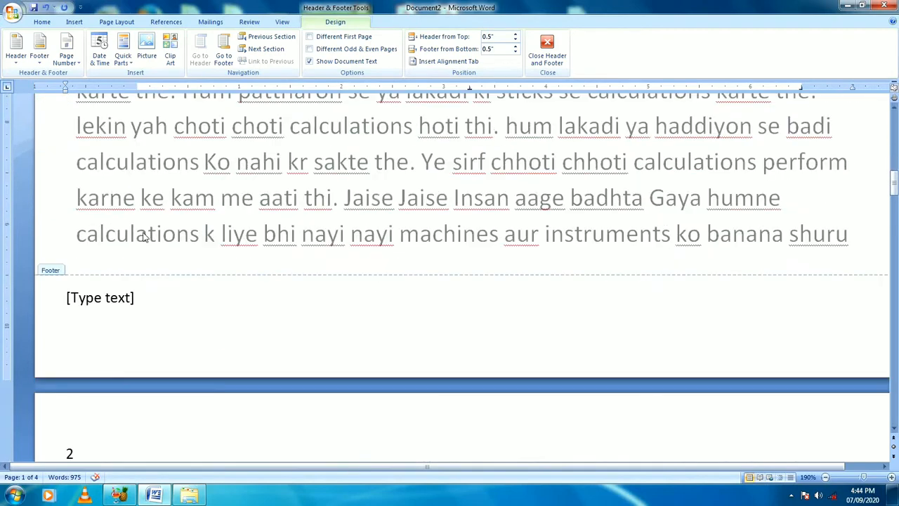
Check the page numbers in the headers through the fourth page and return to the first page
{"action": "scroll", "coordinate": [87, 220], "scroll_direction": "down", "scroll_amount": 15}
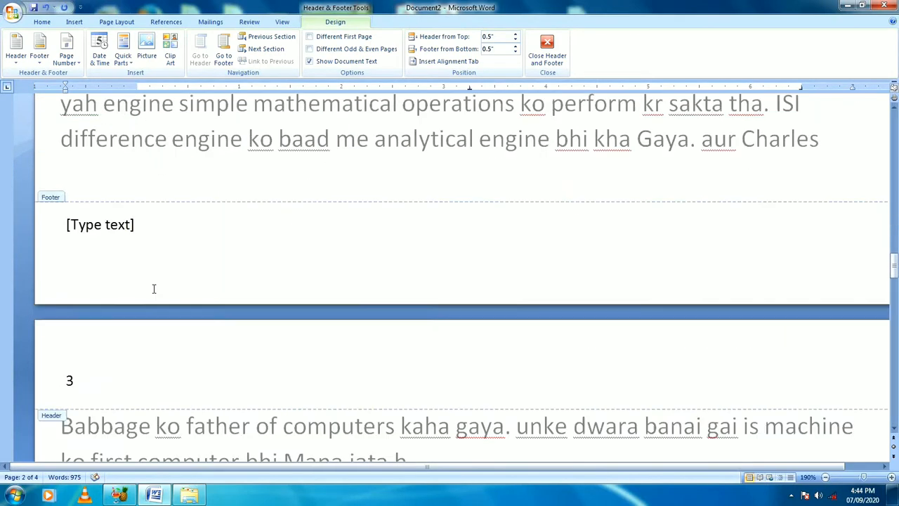
{"action": "scroll", "coordinate": [106, 266], "scroll_direction": "down", "scroll_amount": 15}
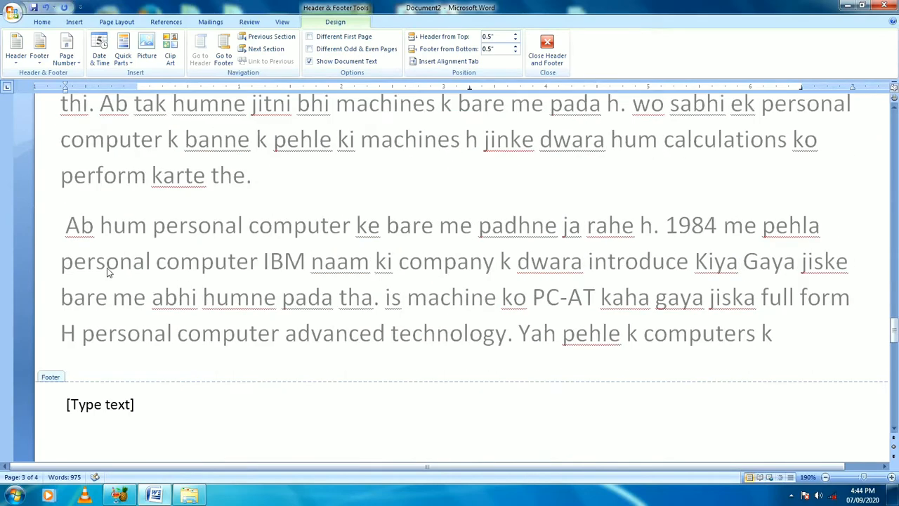
{"action": "scroll", "coordinate": [84, 272], "scroll_direction": "down", "scroll_amount": 10}
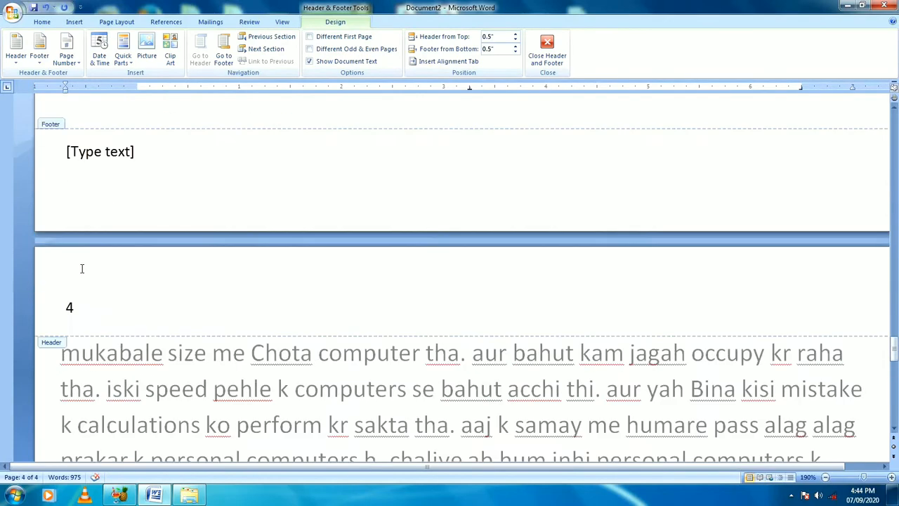
{"action": "scroll", "coordinate": [82, 274], "scroll_direction": "up", "scroll_amount": 20}
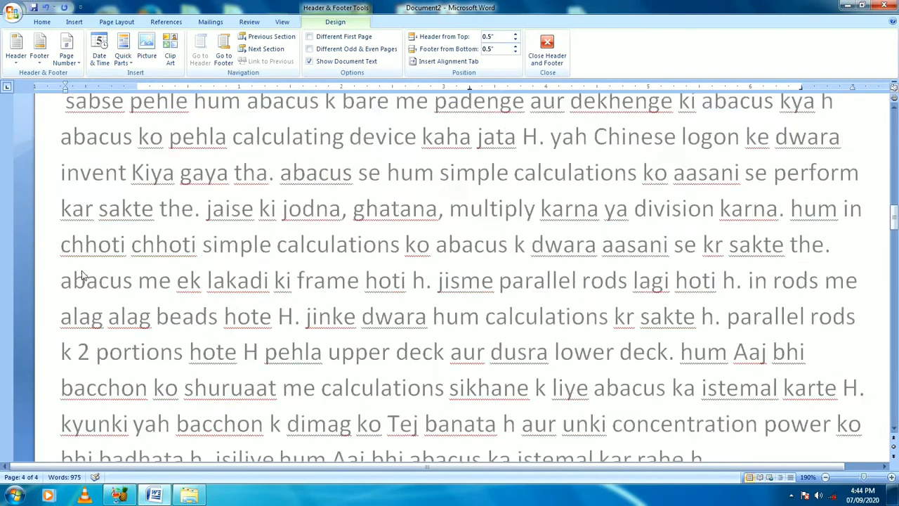
{"action": "scroll", "coordinate": [82, 270], "scroll_direction": "up", "scroll_amount": 15}
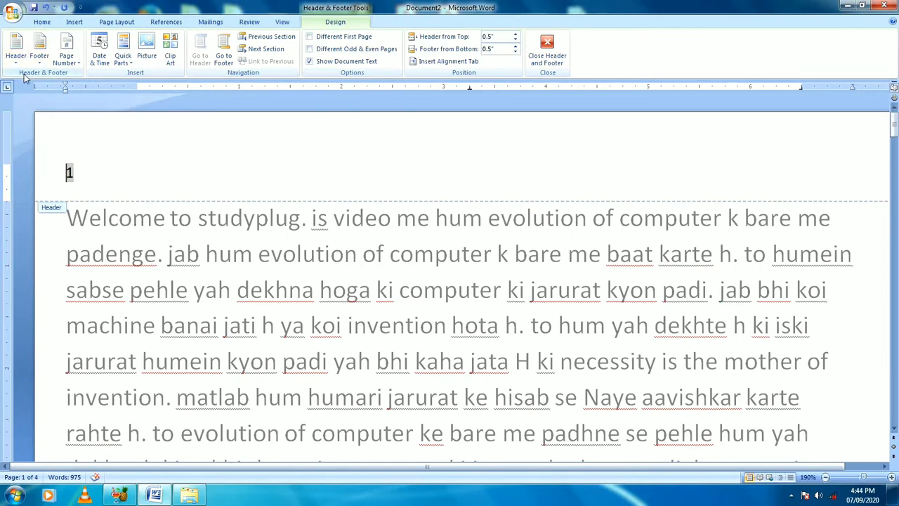
Replace the second page's footer placeholder with the date in the "Monday, September 07, 2020" format and dismiss the Windows color scheme prompt
{"action": "scroll", "coordinate": [161, 304], "scroll_direction": "down", "scroll_amount": 2}
{"action": "scroll", "coordinate": [161, 304], "scroll_direction": "down", "scroll_amount": 10}
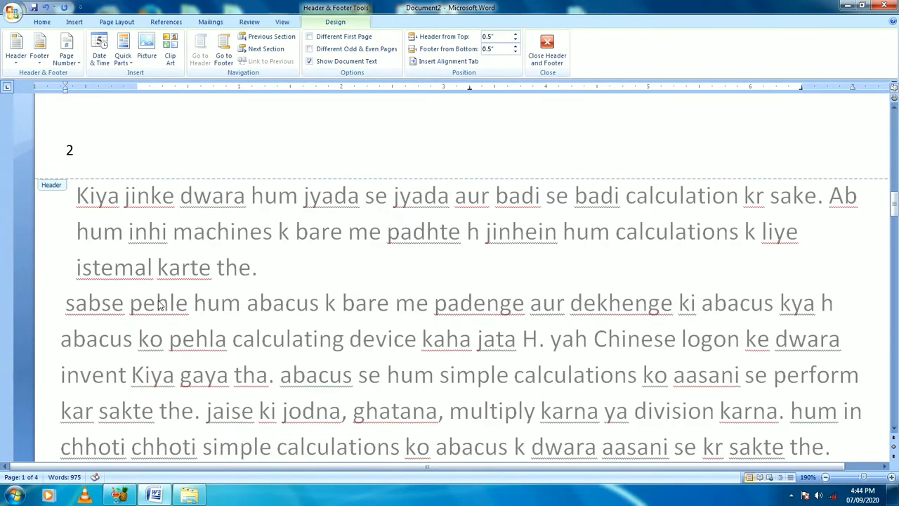
{"action": "scroll", "coordinate": [158, 304], "scroll_direction": "down", "scroll_amount": 15}
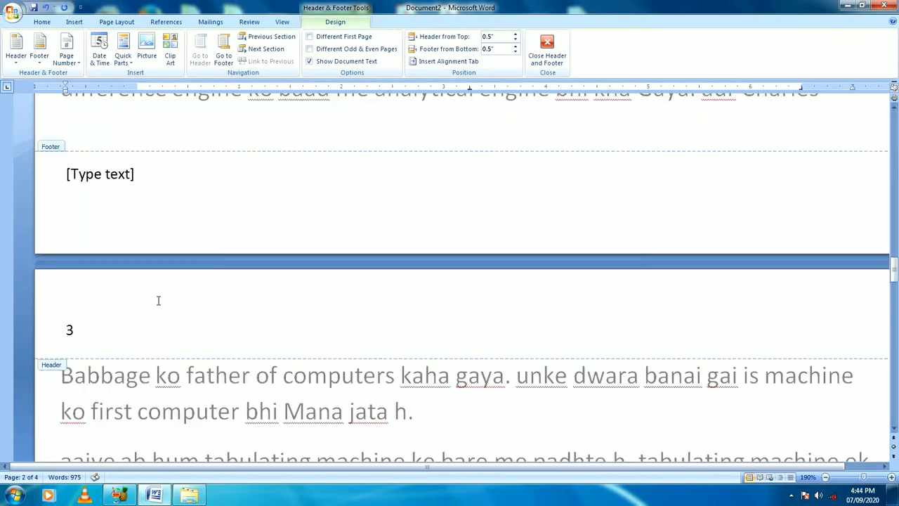
{"action": "left_click", "coordinate": [127, 179]}
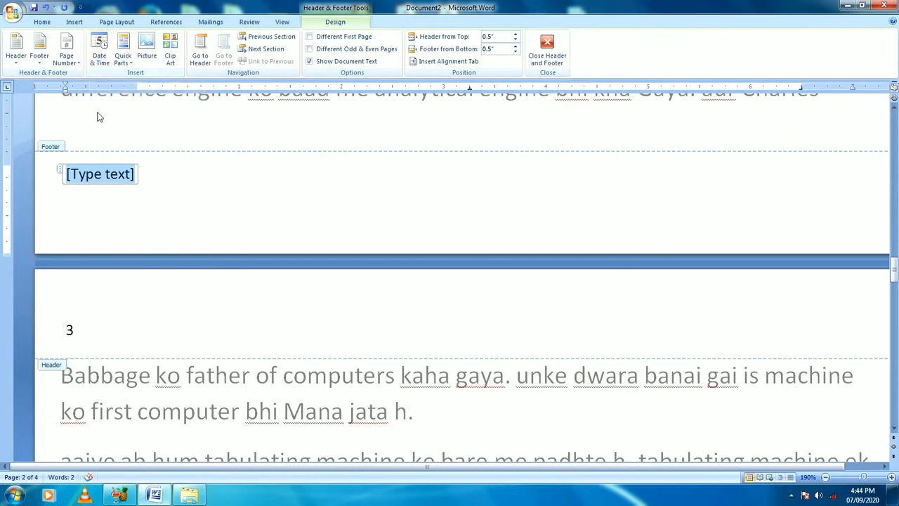
{"action": "left_click", "coordinate": [99, 62]}
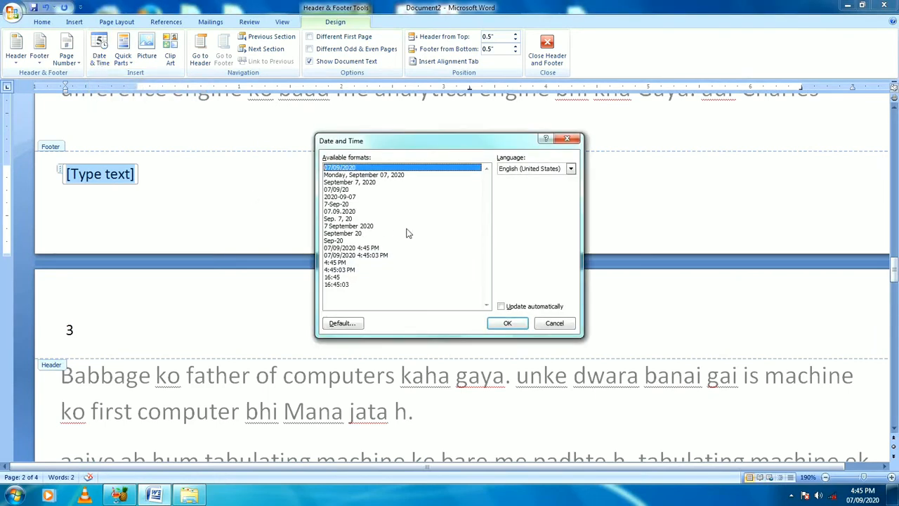
{"action": "left_click", "coordinate": [363, 174]}
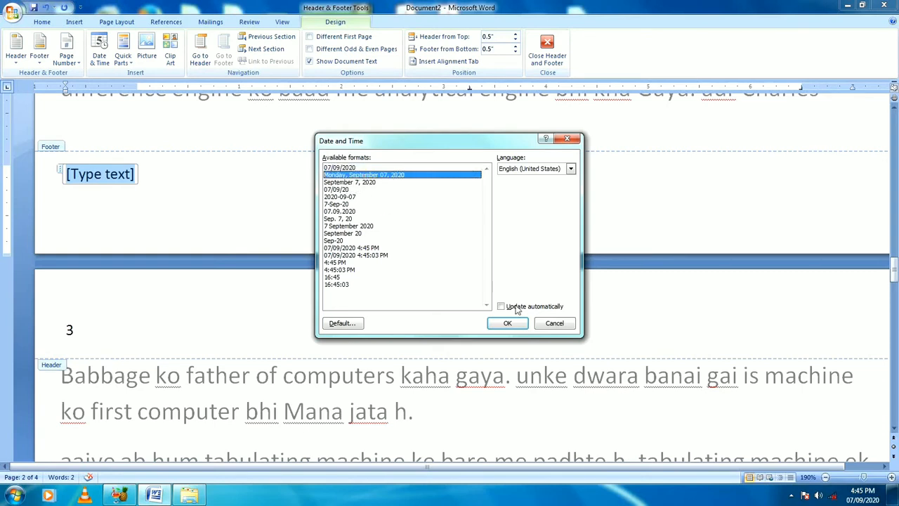
{"action": "left_click", "coordinate": [522, 328]}
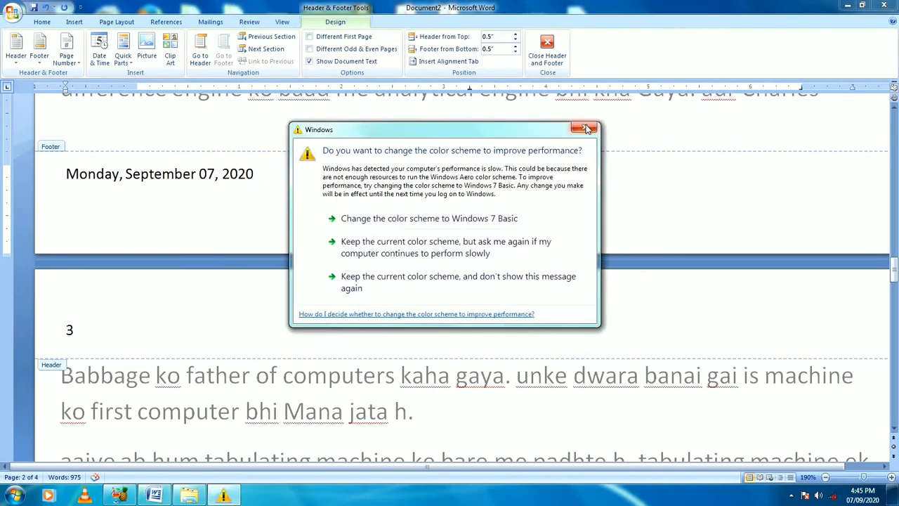
{"action": "left_click", "coordinate": [587, 129]}
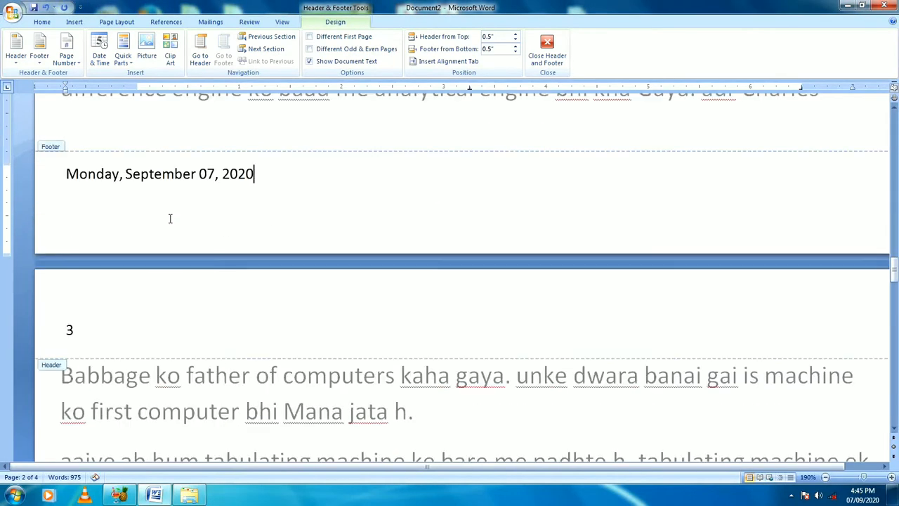
Check how the footer date repeats through the last page and return to the first page
{"action": "scroll", "coordinate": [92, 236], "scroll_direction": "up", "scroll_amount": 1}
{"action": "scroll", "coordinate": [232, 231], "scroll_direction": "down", "scroll_amount": 10}
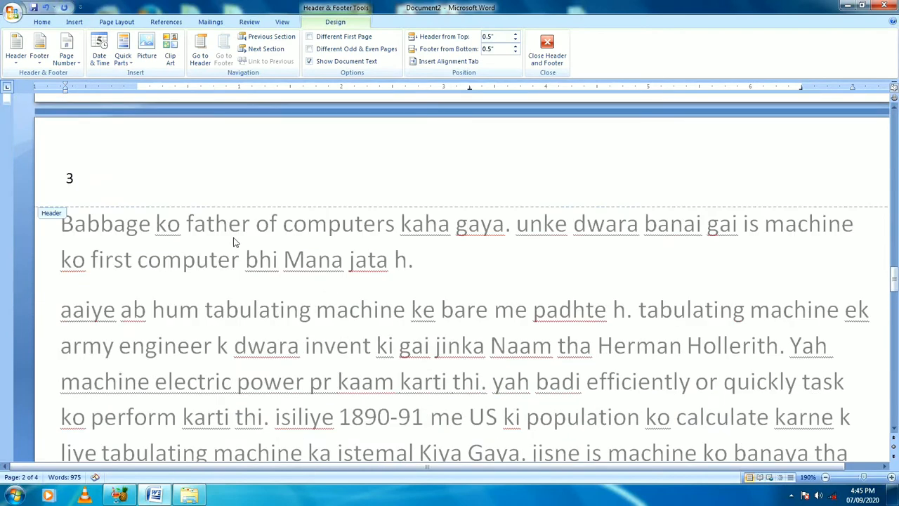
{"action": "scroll", "coordinate": [234, 252], "scroll_direction": "down", "scroll_amount": 8}
{"action": "scroll", "coordinate": [217, 224], "scroll_direction": "up", "scroll_amount": 2}
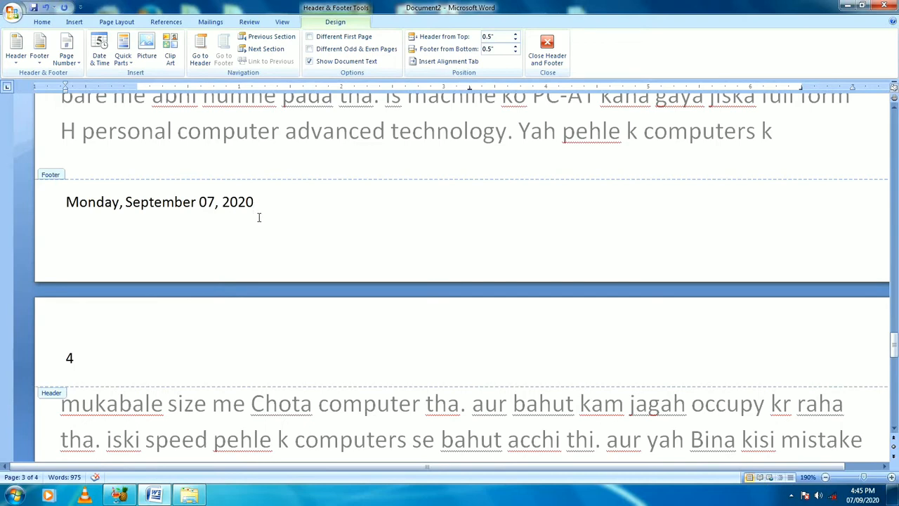
{"action": "scroll", "coordinate": [211, 238], "scroll_direction": "down", "scroll_amount": 12}
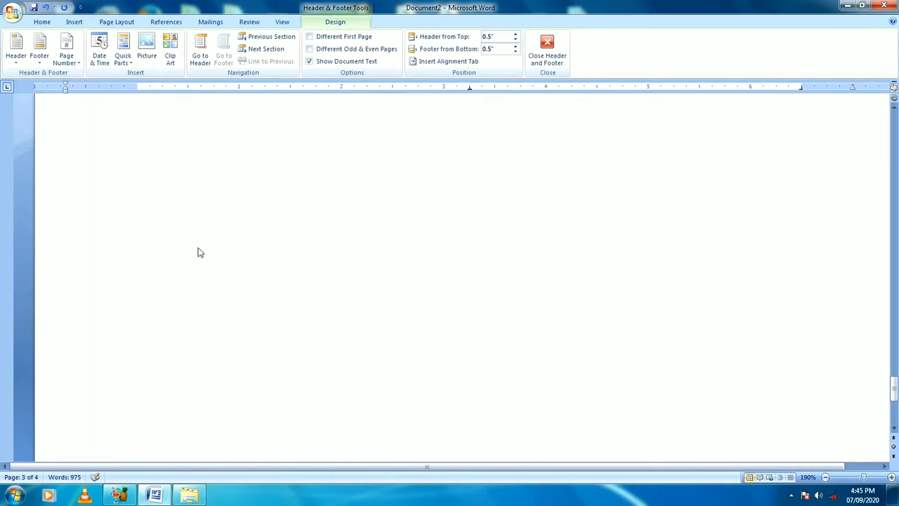
{"action": "scroll", "coordinate": [198, 256], "scroll_direction": "down", "scroll_amount": 2}
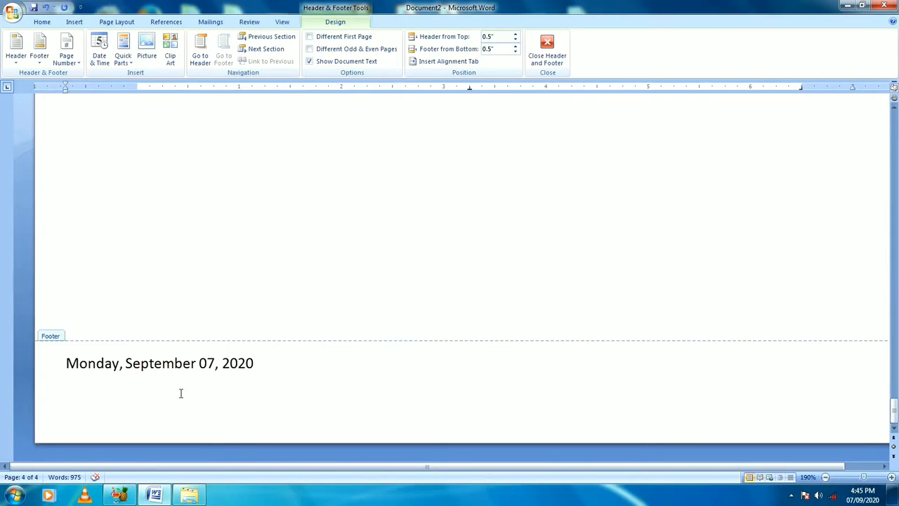
{"action": "scroll", "coordinate": [130, 358], "scroll_direction": "up", "scroll_amount": 20}
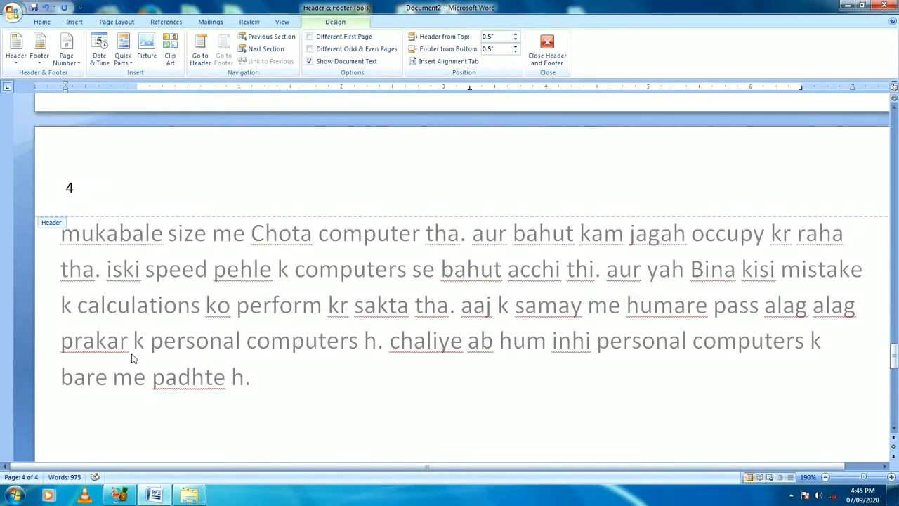
{"action": "scroll", "coordinate": [135, 355], "scroll_direction": "up", "scroll_amount": 20}
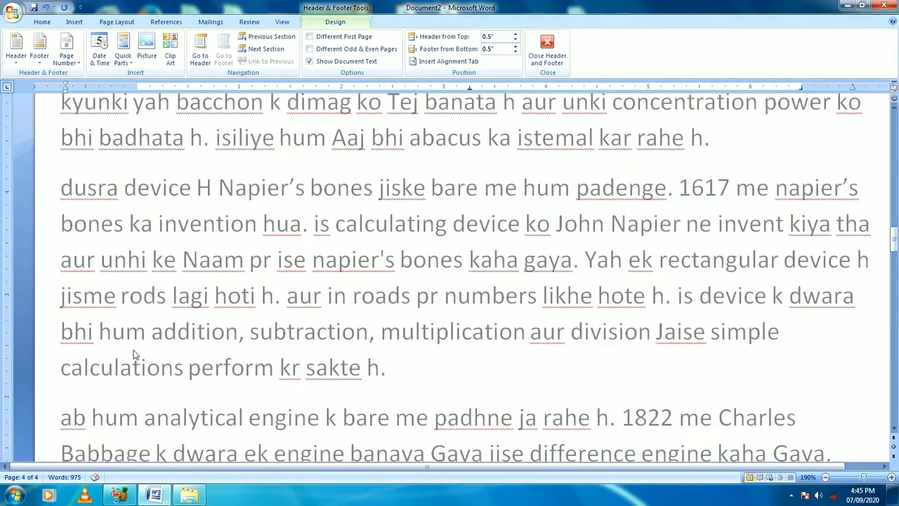
{"action": "scroll", "coordinate": [135, 355], "scroll_direction": "up", "scroll_amount": 20}
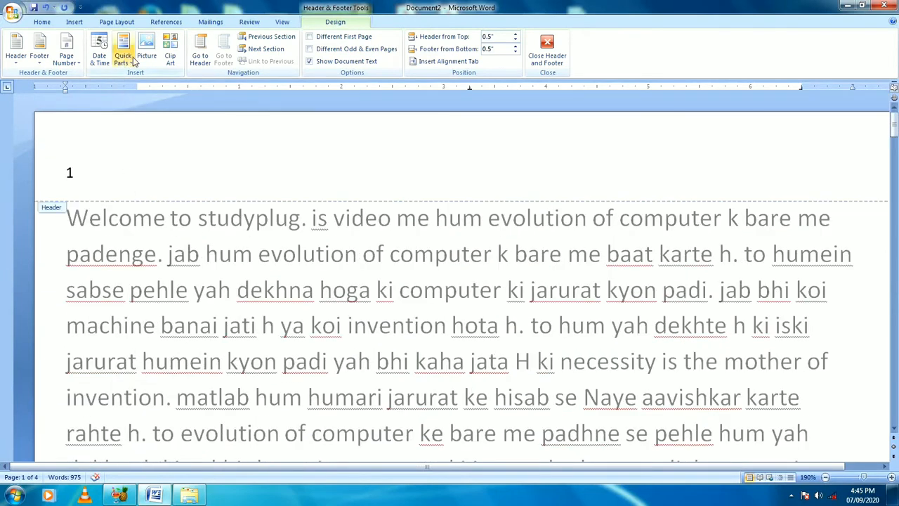
Insert the bg-smartphone picture from the Pictures library after the page number in the first page's header
{"action": "left_click", "coordinate": [109, 177]}
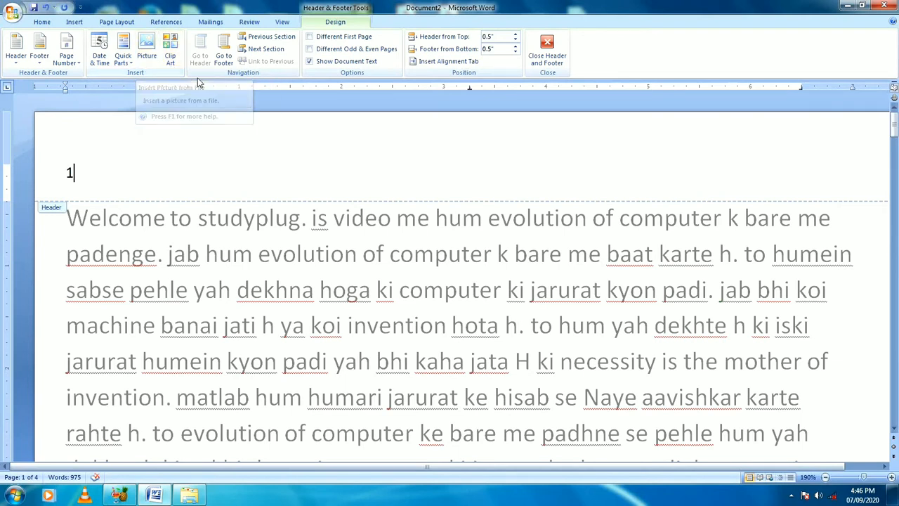
{"action": "left_click", "coordinate": [150, 55]}
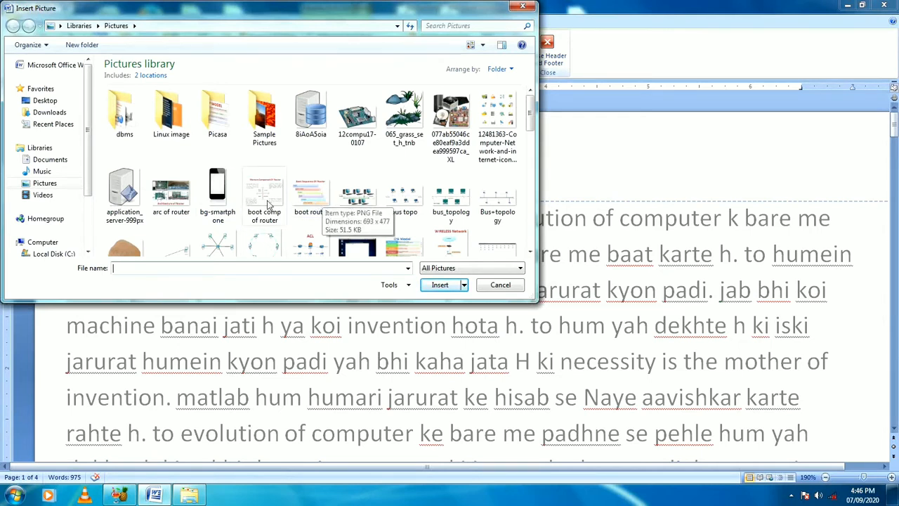
{"action": "left_click", "coordinate": [220, 205]}
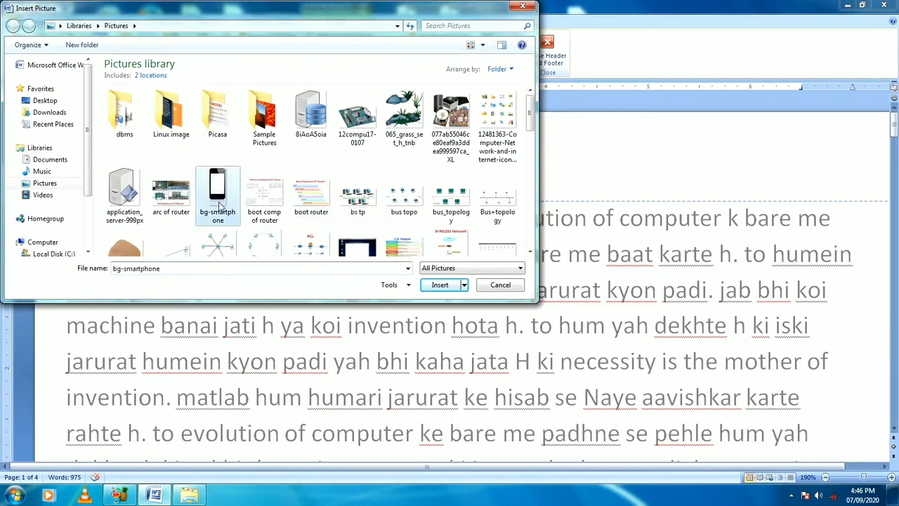
{"action": "left_click", "coordinate": [440, 285]}
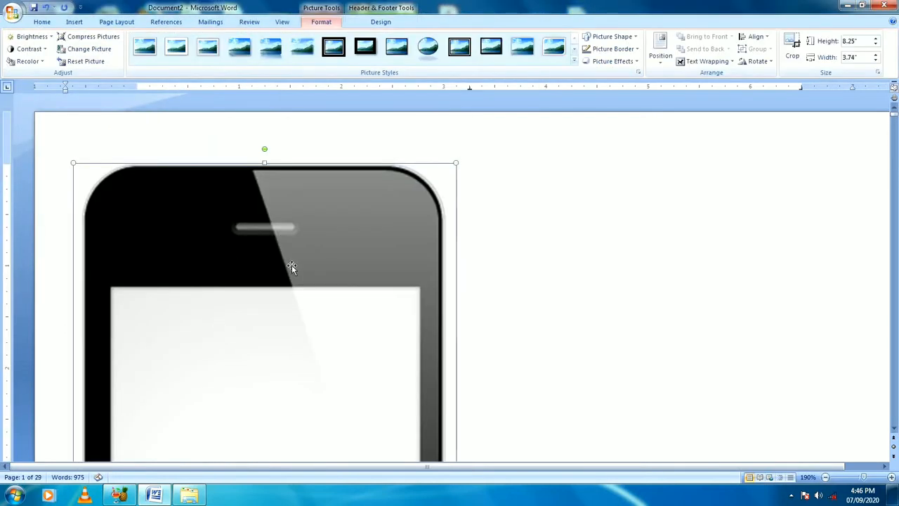
Shrink the smartphone picture in the header proportionally to about 0.66" high by 0.3" wide and deselect it
{"action": "scroll", "coordinate": [291, 267], "scroll_direction": "down", "scroll_amount": 5}
{"action": "scroll", "coordinate": [294, 274], "scroll_direction": "down", "scroll_amount": 8}
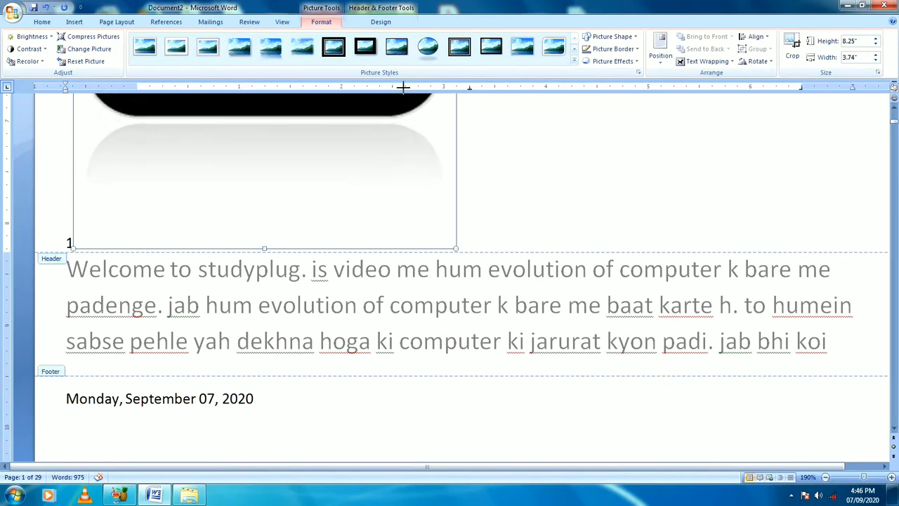
{"action": "left_click_drag", "start_coordinate": [402, 85], "coordinate": [403, 87]}
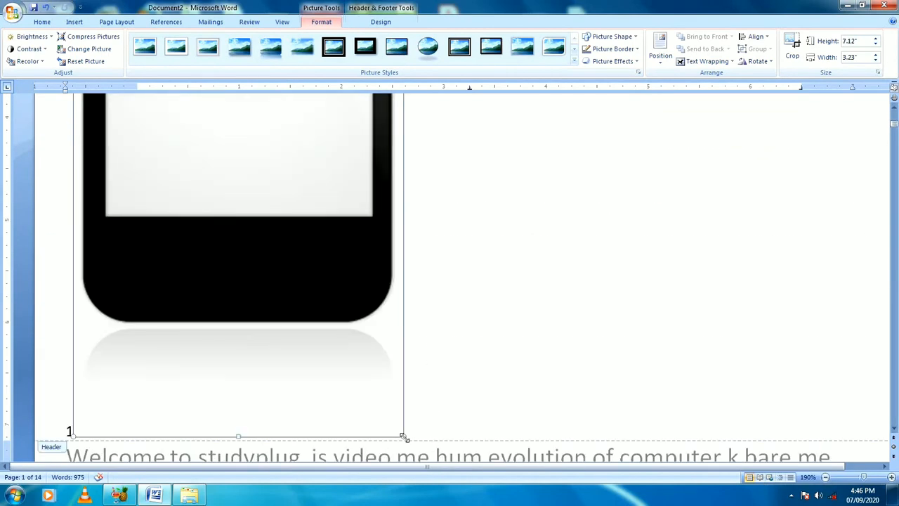
{"action": "left_click_drag", "start_coordinate": [397, 391], "coordinate": [254, 111]}
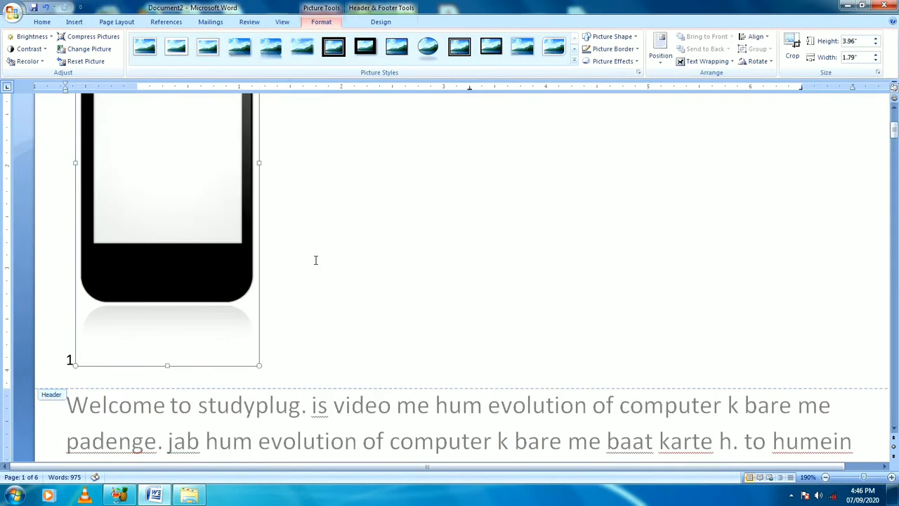
{"action": "scroll", "coordinate": [300, 295], "scroll_direction": "down", "scroll_amount": 3}
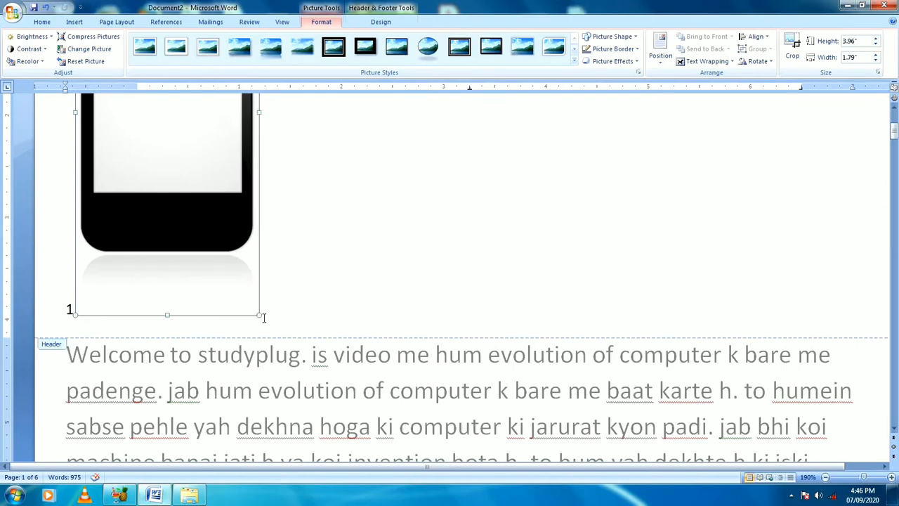
{"action": "left_click_drag", "start_coordinate": [259, 317], "coordinate": [170, 119]}
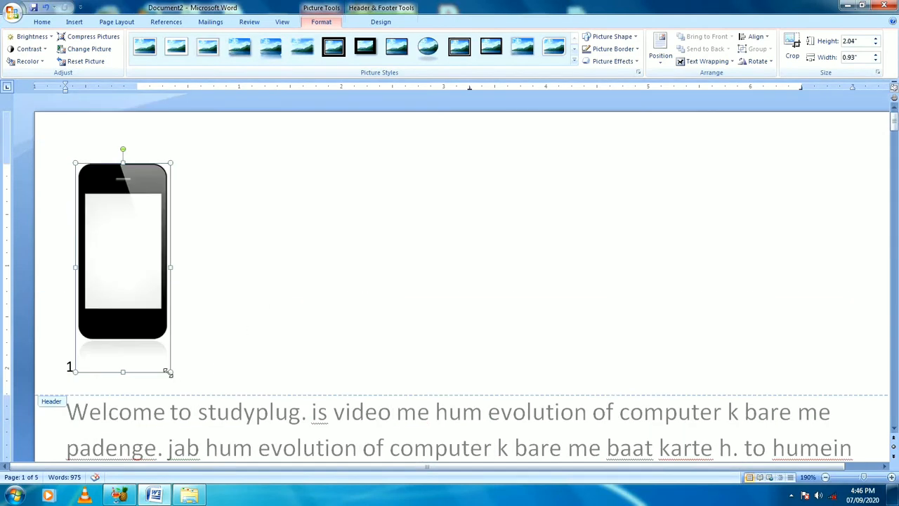
{"action": "left_click_drag", "start_coordinate": [170, 371], "coordinate": [115, 204]}
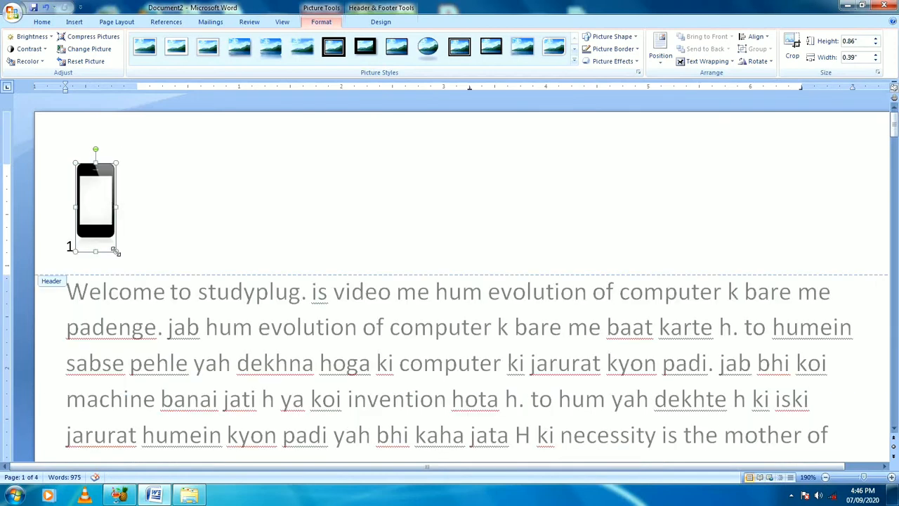
{"action": "left_click_drag", "start_coordinate": [113, 240], "coordinate": [104, 224]}
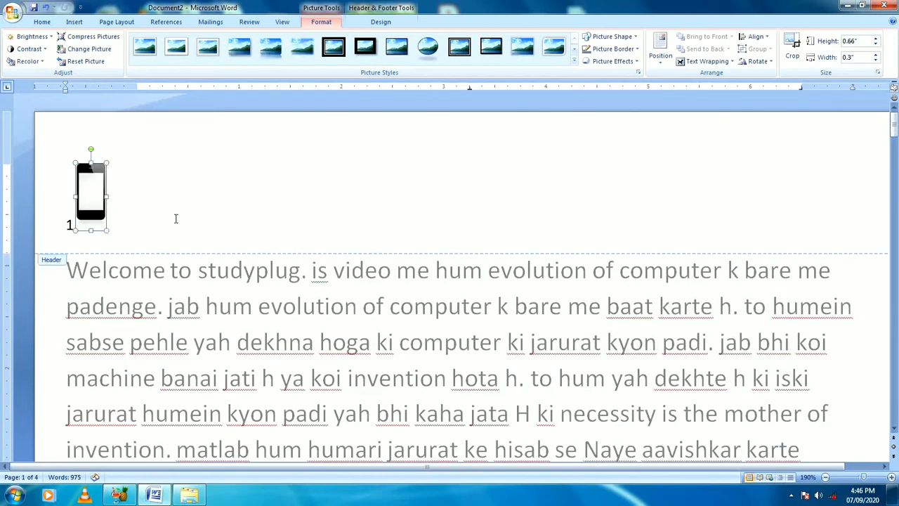
{"action": "left_click", "coordinate": [176, 214]}
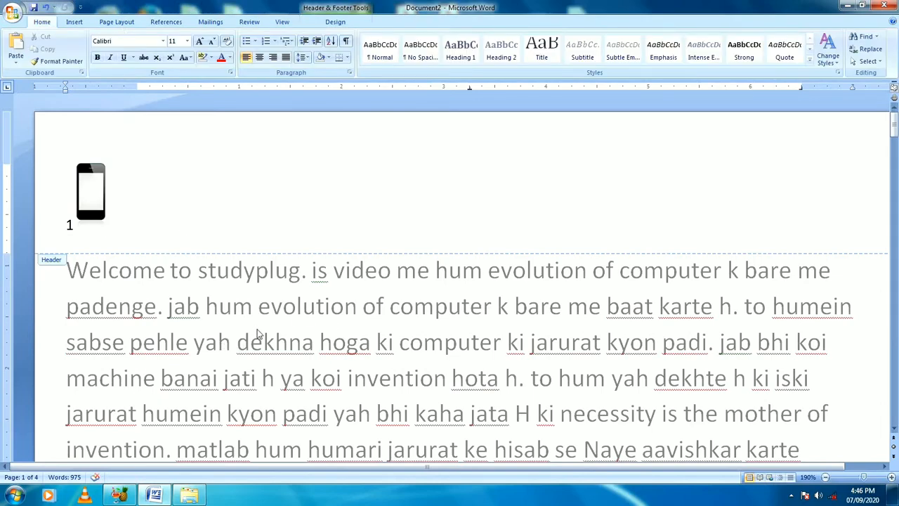
Check how the header picture, page number and footer date repeat across the document's pages
{"action": "scroll", "coordinate": [102, 218], "scroll_direction": "down", "scroll_amount": 3}
{"action": "scroll", "coordinate": [102, 218], "scroll_direction": "down", "scroll_amount": 15}
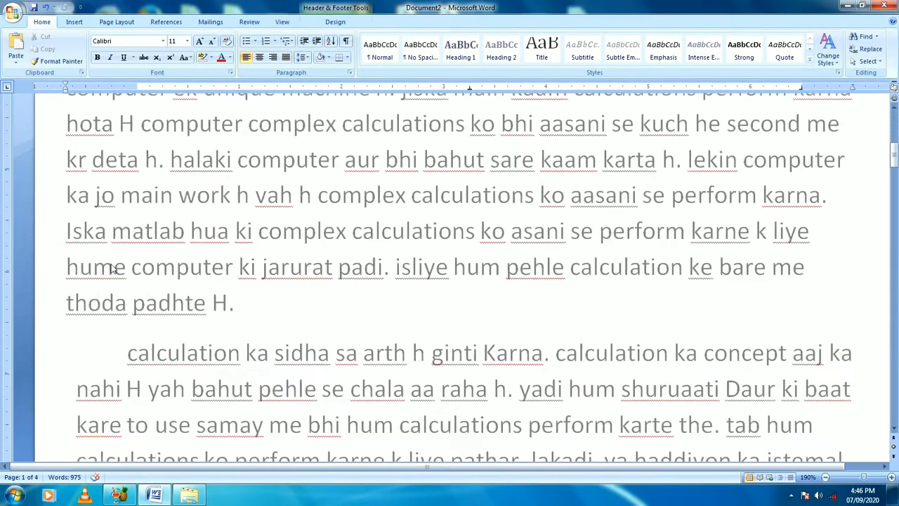
{"action": "scroll", "coordinate": [107, 162], "scroll_direction": "down", "scroll_amount": 15}
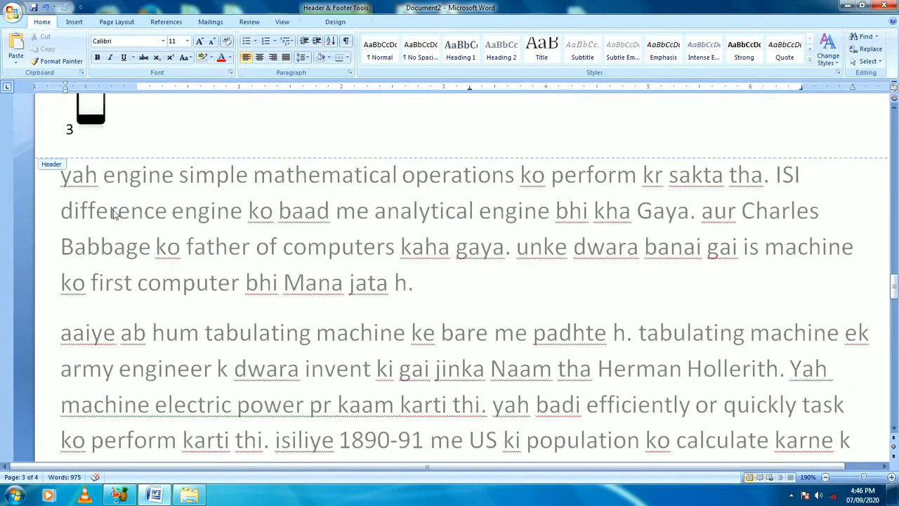
{"action": "scroll", "coordinate": [114, 213], "scroll_direction": "down", "scroll_amount": 10}
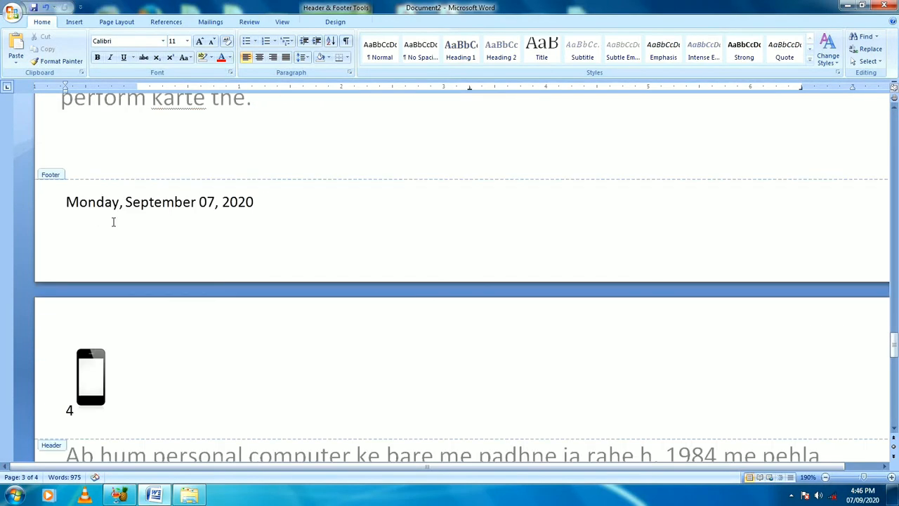
{"action": "scroll", "coordinate": [112, 225], "scroll_direction": "up", "scroll_amount": 20}
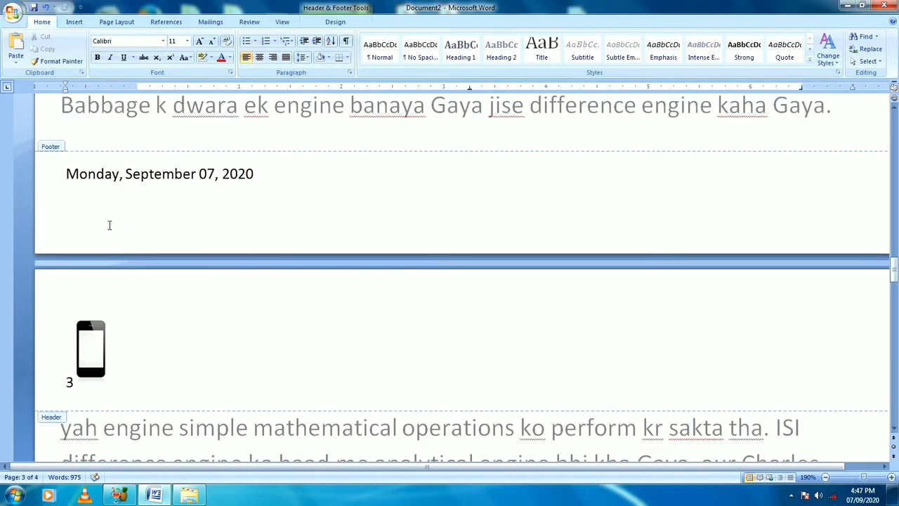
Return to the first page, select the smartphone picture in its header, and close header and footer editing
{"action": "scroll", "coordinate": [107, 224], "scroll_direction": "up", "scroll_amount": 20}
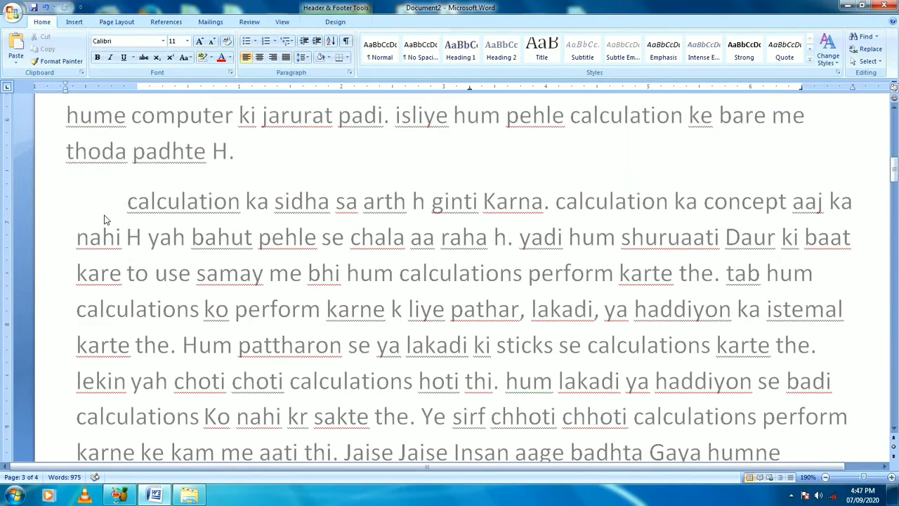
{"action": "scroll", "coordinate": [106, 219], "scroll_direction": "up", "scroll_amount": 4}
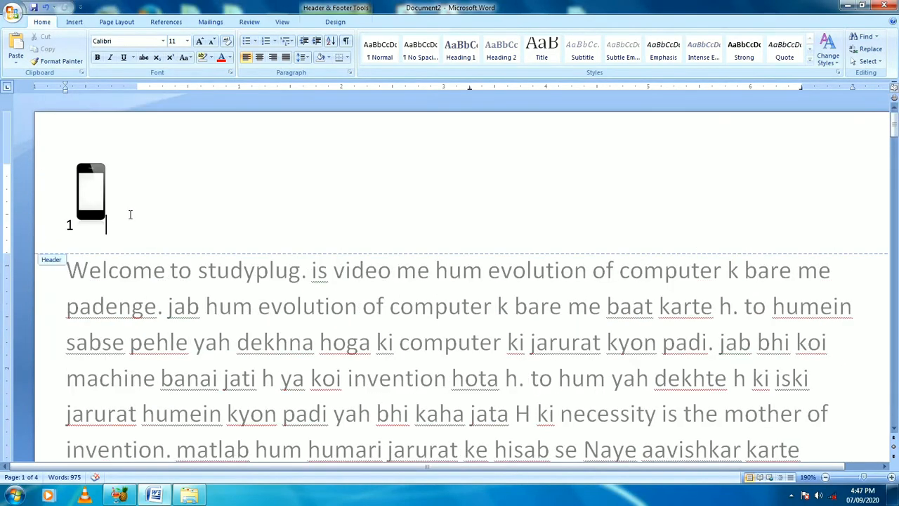
{"action": "scroll", "coordinate": [203, 282], "scroll_direction": "down", "scroll_amount": 6}
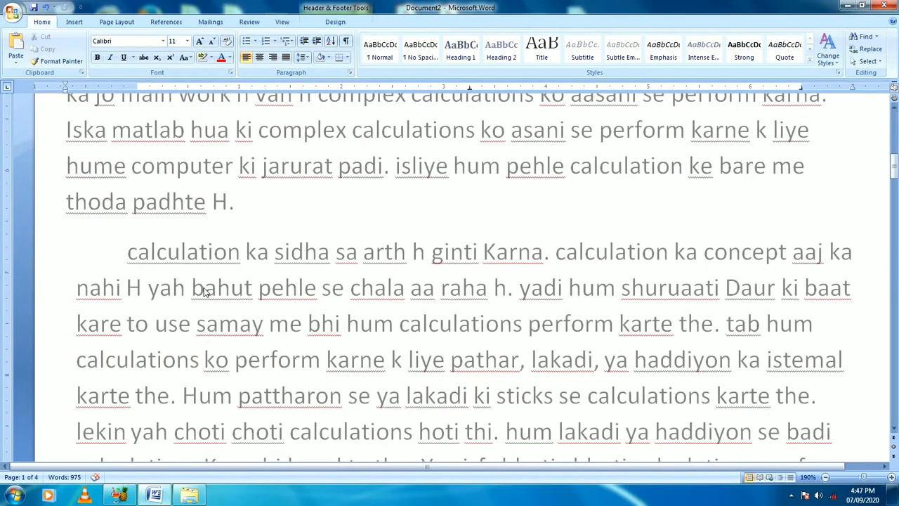
{"action": "scroll", "coordinate": [204, 289], "scroll_direction": "up", "scroll_amount": 6}
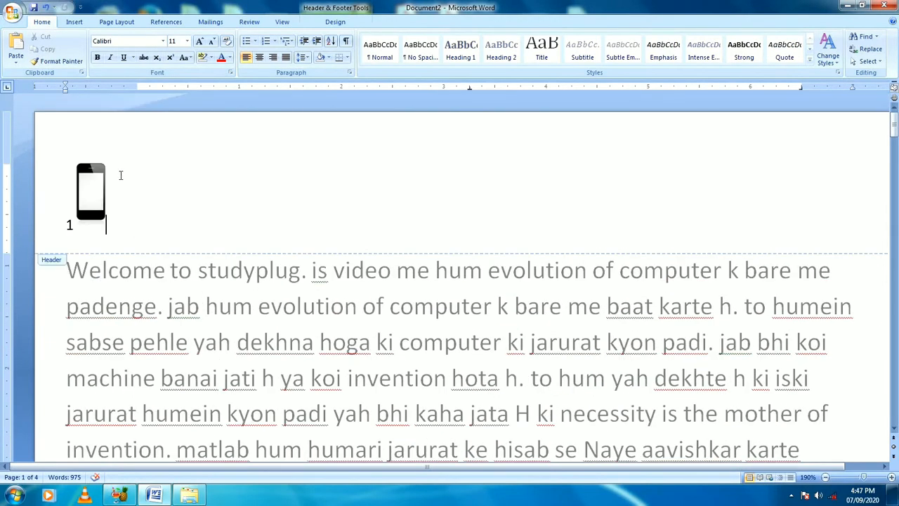
{"action": "left_click", "coordinate": [101, 222]}
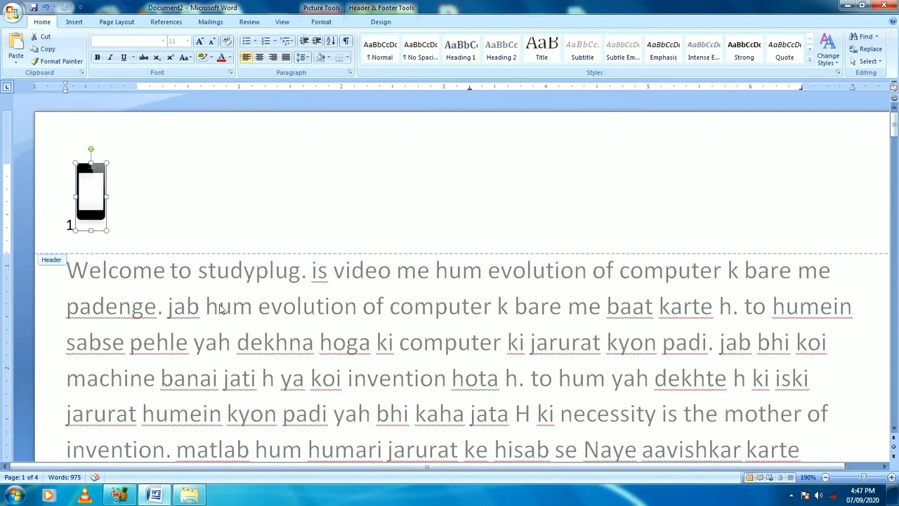
{"action": "left_click", "coordinate": [376, 8]}
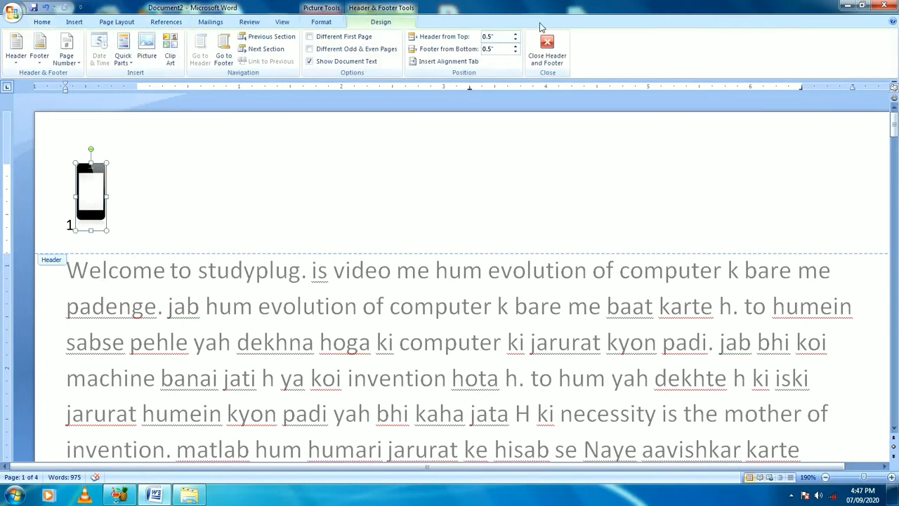
{"action": "left_click", "coordinate": [546, 45]}
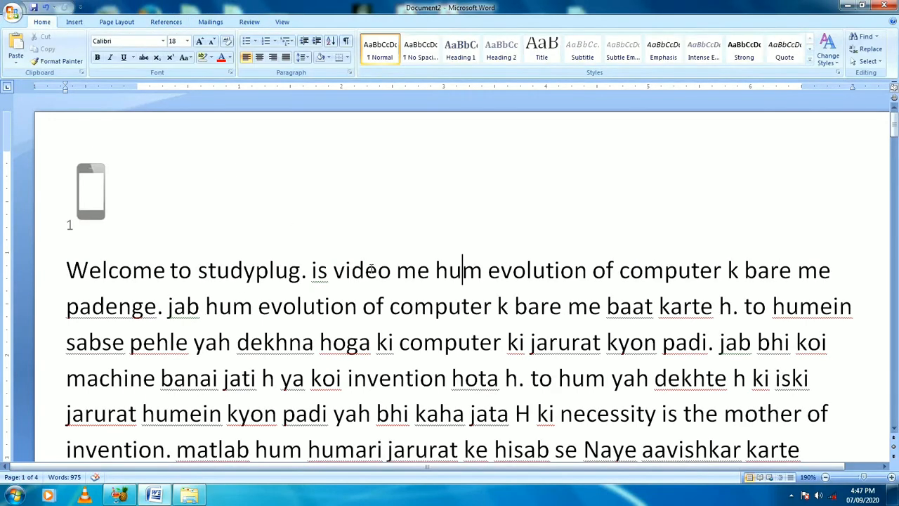
Place the cursor after "padenge." in the first paragraph and change the document's style colors to the built-in Solstice set
{"action": "scroll", "coordinate": [363, 281], "scroll_direction": "down", "scroll_amount": 1}
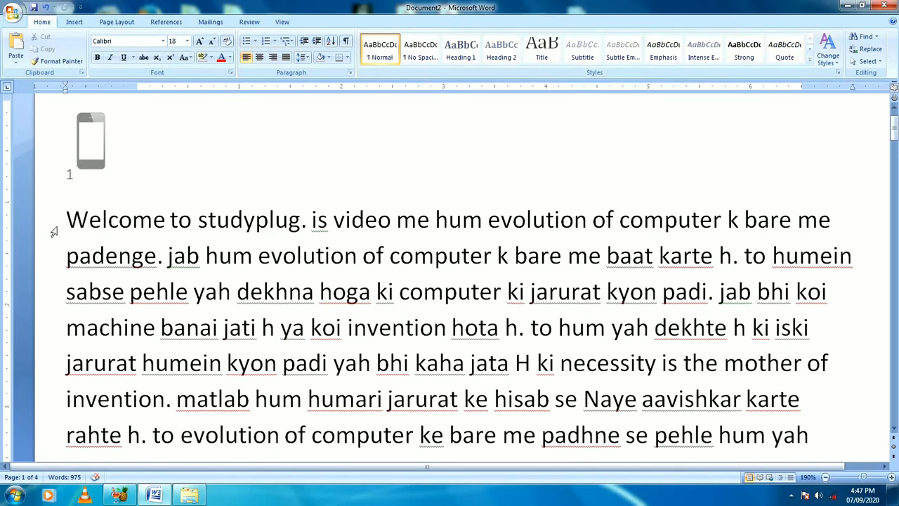
{"action": "left_click", "coordinate": [161, 254]}
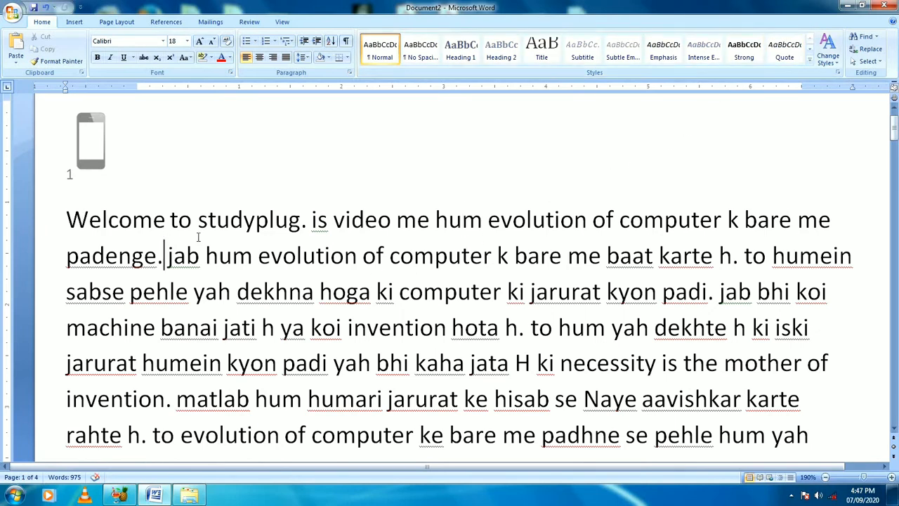
{"action": "left_click", "coordinate": [414, 55]}
{"action": "left_click", "coordinate": [833, 60]}
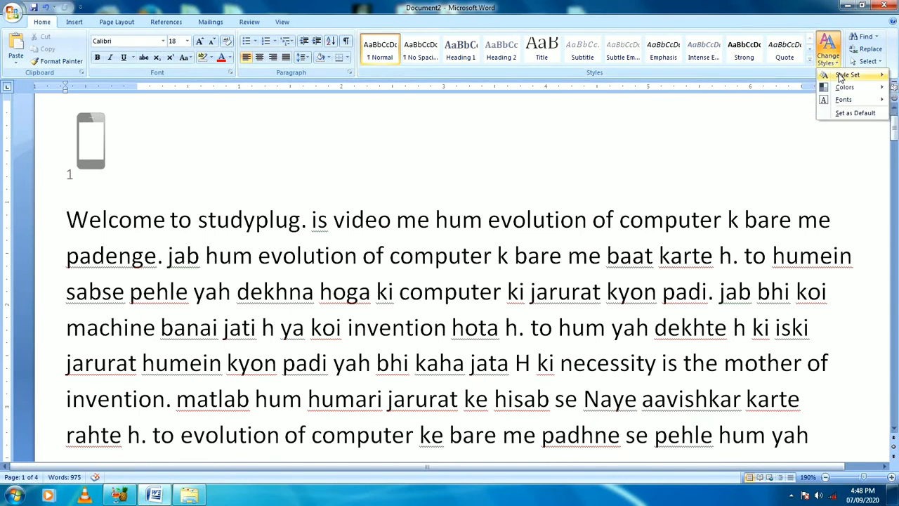
{"action": "mouse_move", "coordinate": [840, 78]}
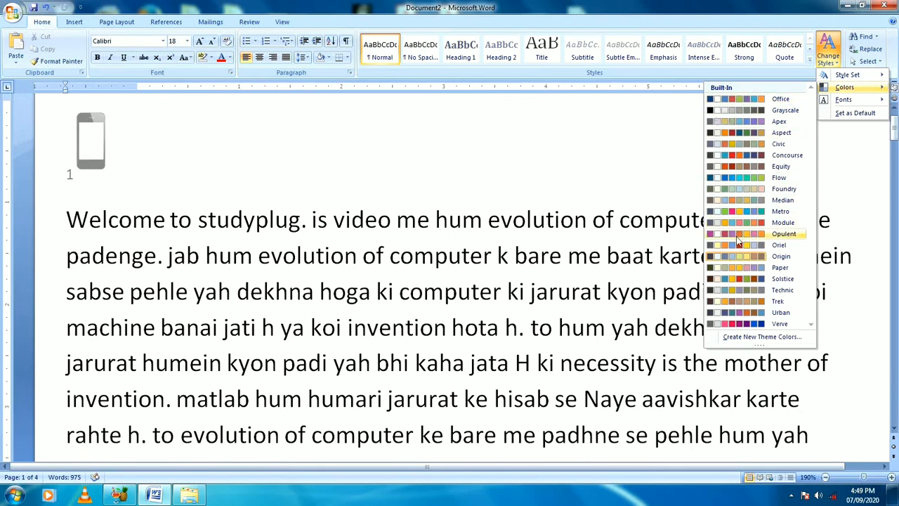
{"action": "left_click", "coordinate": [711, 280]}
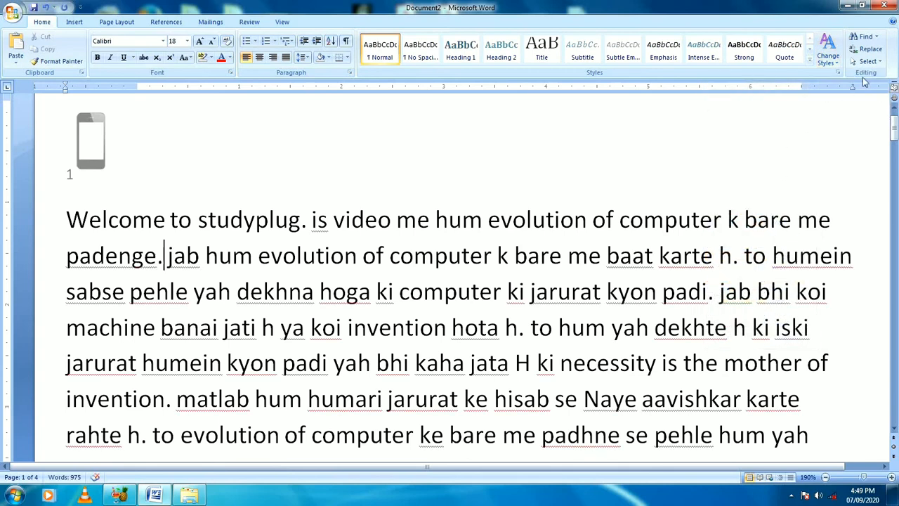
Look through the built-in theme font sets for the document's styles without choosing one
{"action": "left_click", "coordinate": [839, 62]}
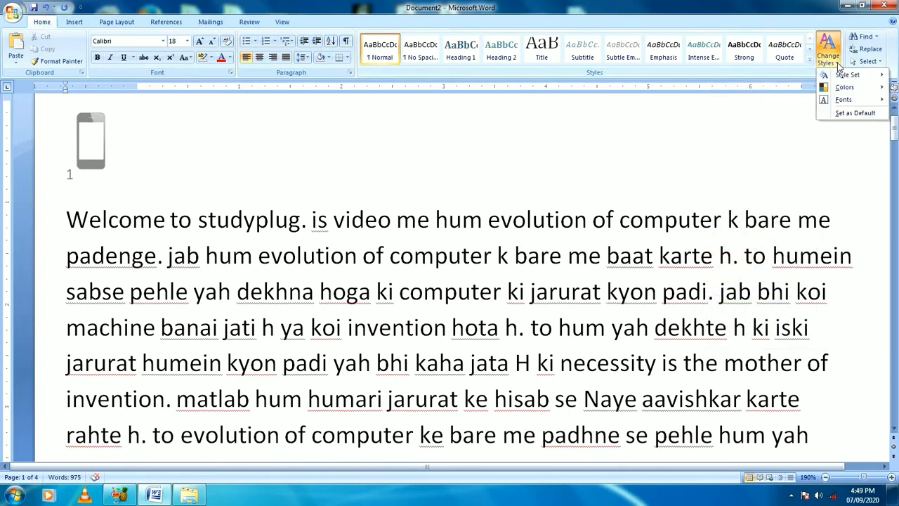
{"action": "mouse_move", "coordinate": [845, 102]}
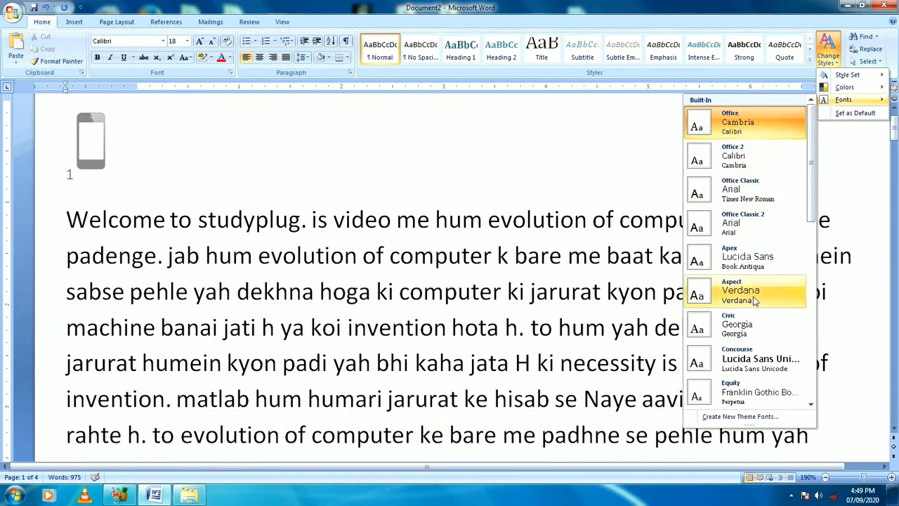
{"action": "left_click", "coordinate": [608, 161]}
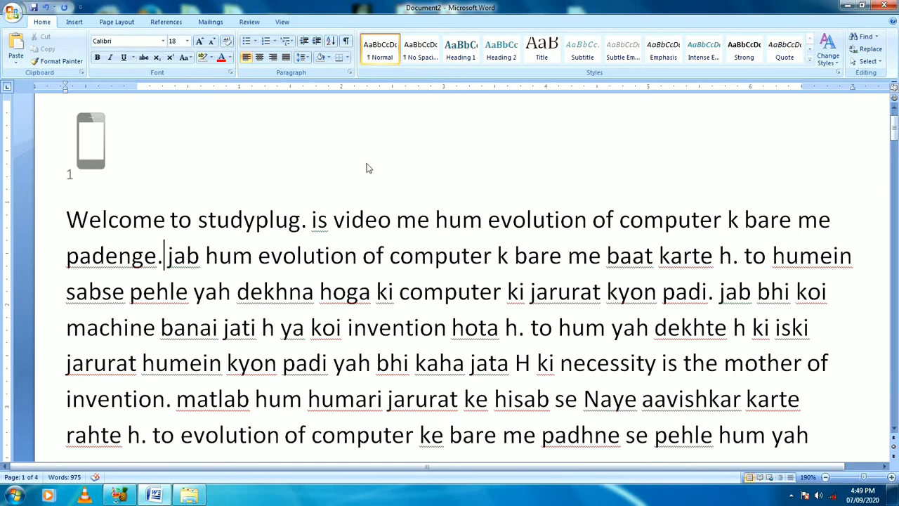
{"action": "left_click", "coordinate": [114, 22]}
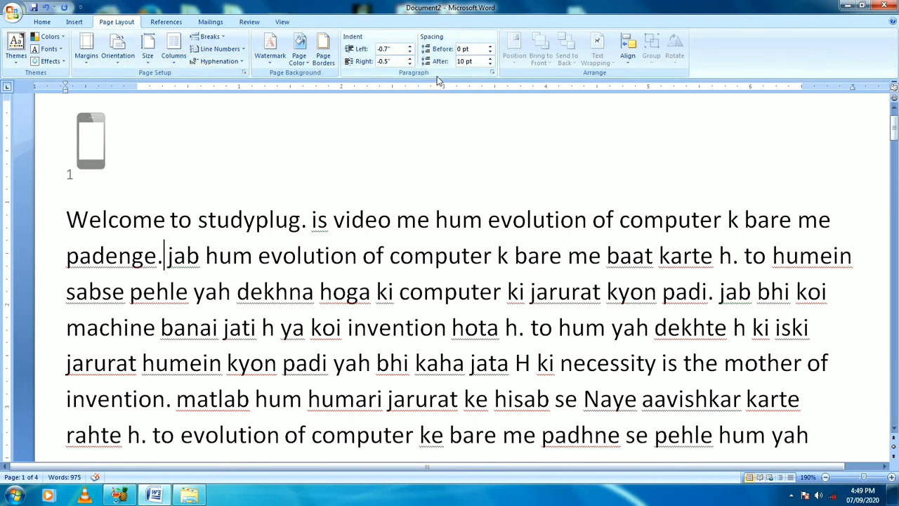
{"action": "left_click", "coordinate": [74, 21]}
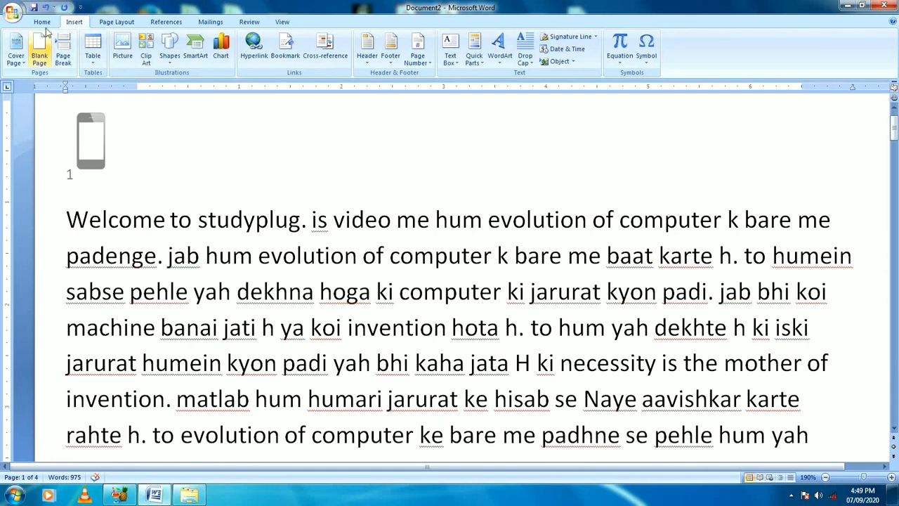
{"action": "left_click", "coordinate": [43, 22]}
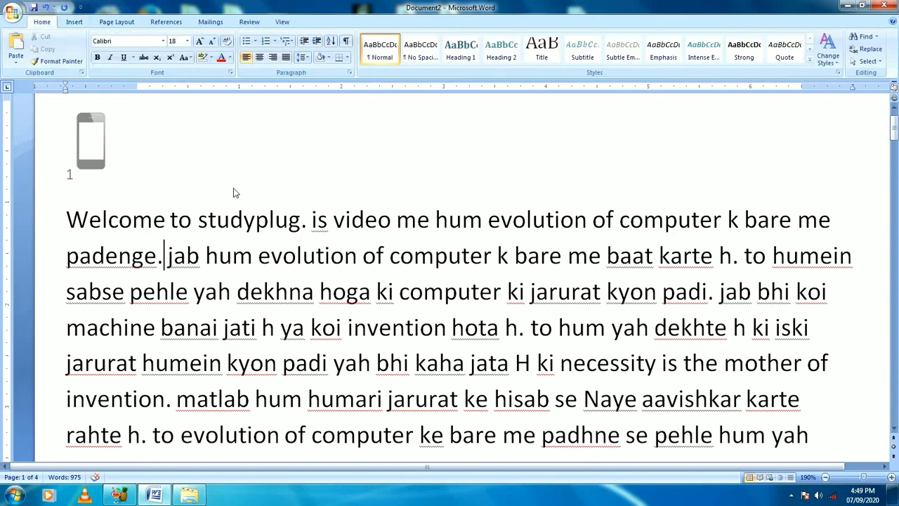